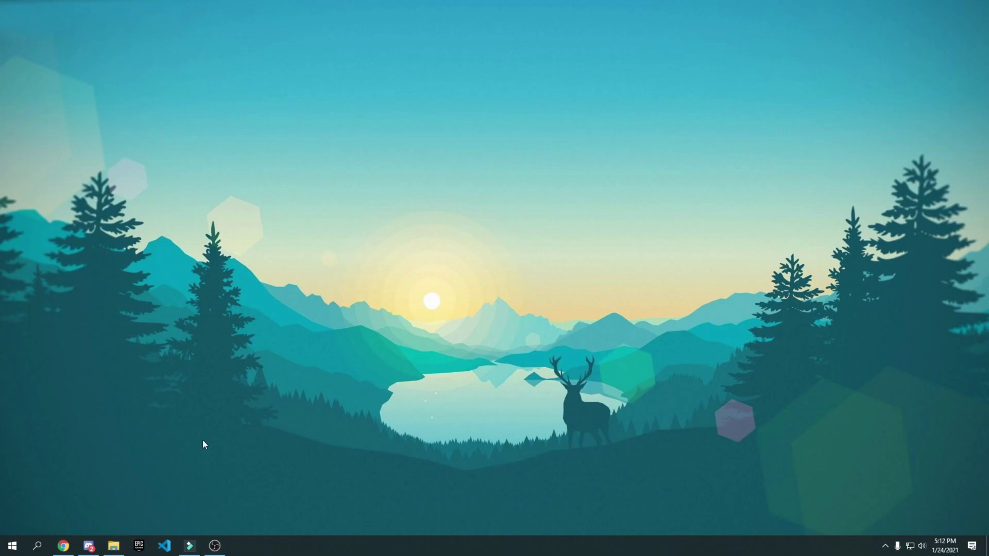
- Browse to C:\Program Files\Epic Games\Fortnite\FortniteGame\Binaries\Win64 and scroll to FortniteClient-Win64-Shipping.exe
key(super+e)
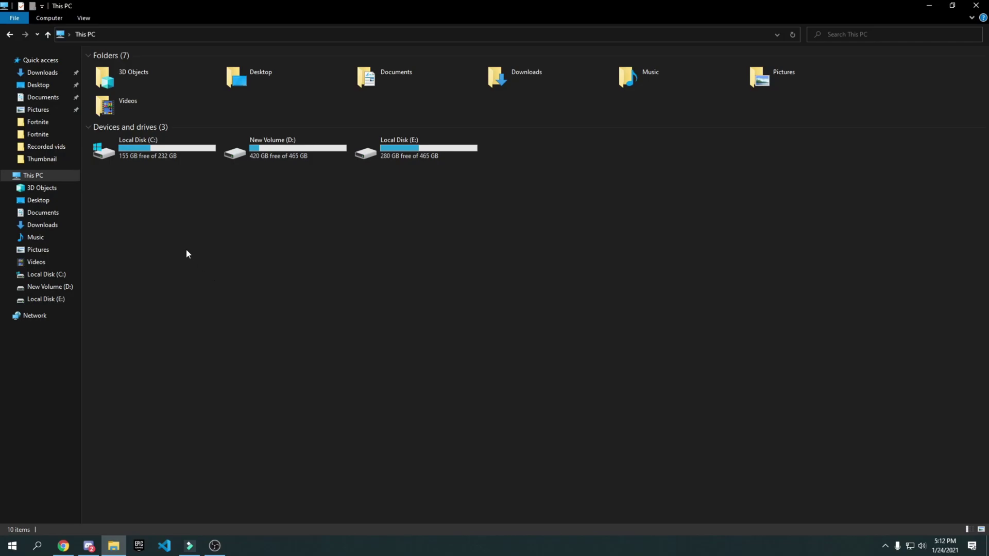
double_click(144, 141)
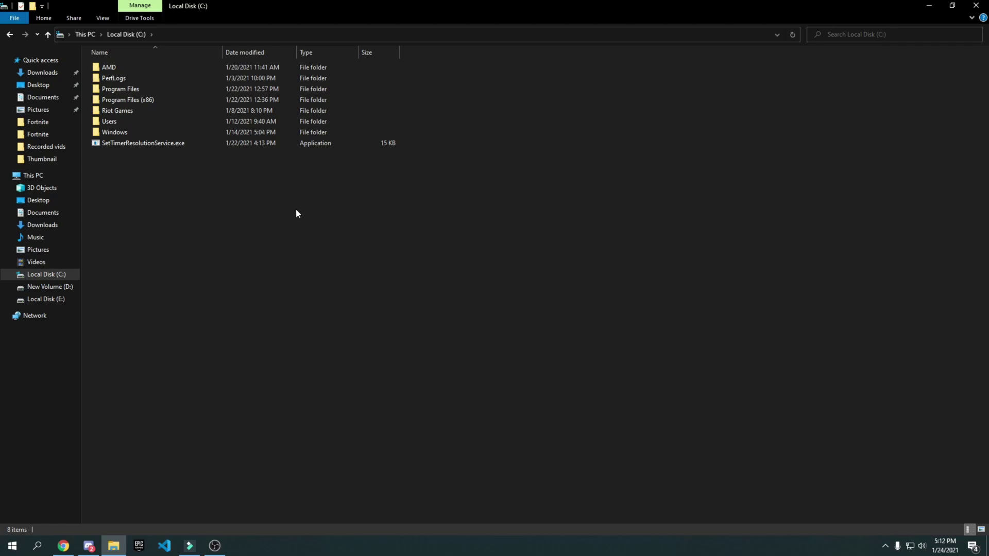
double_click(111, 89)
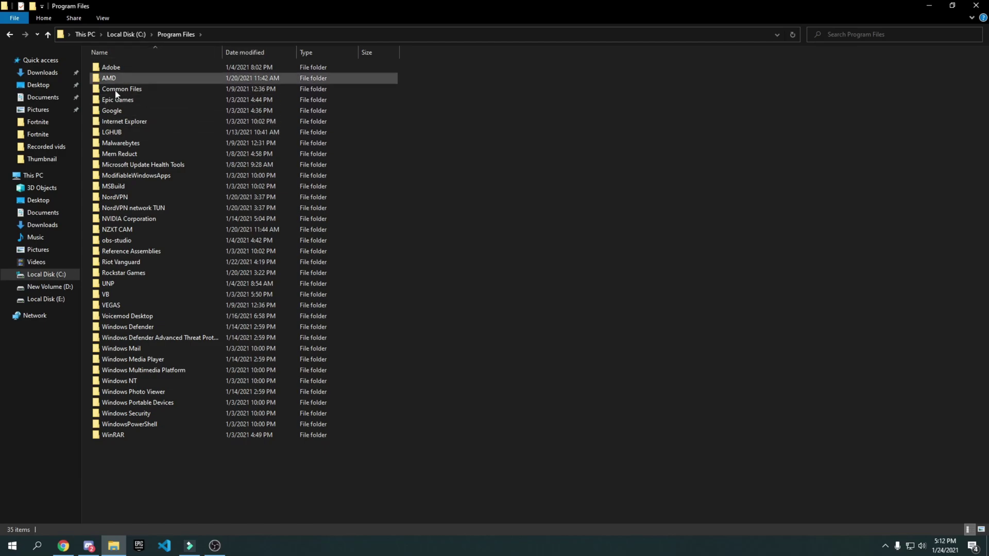
double_click(135, 101)
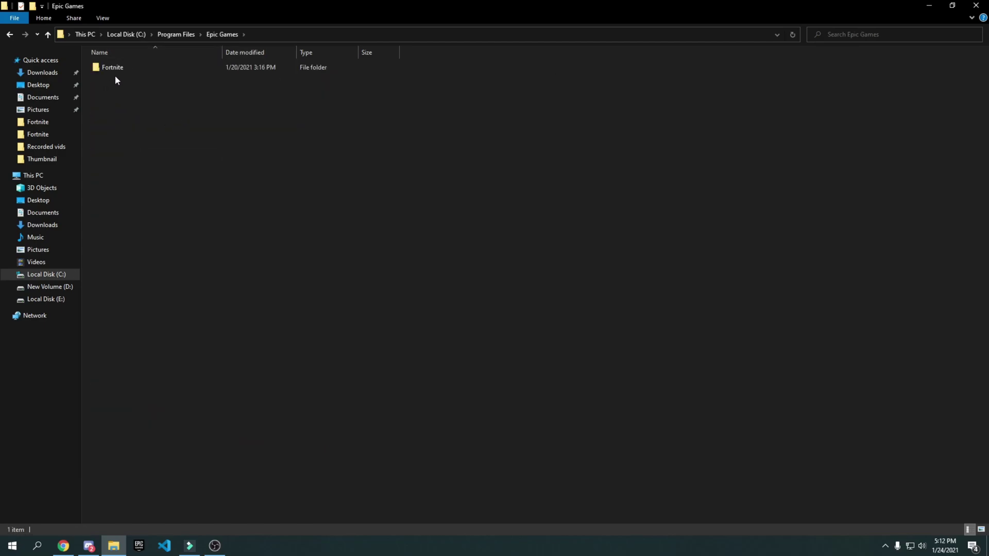
double_click(118, 71)
double_click(147, 93)
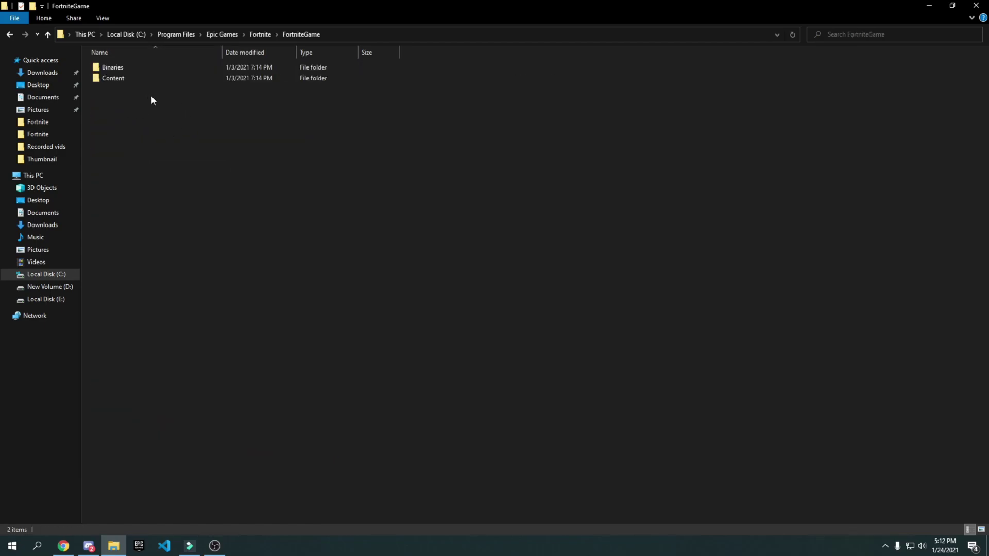
double_click(131, 70)
double_click(119, 77)
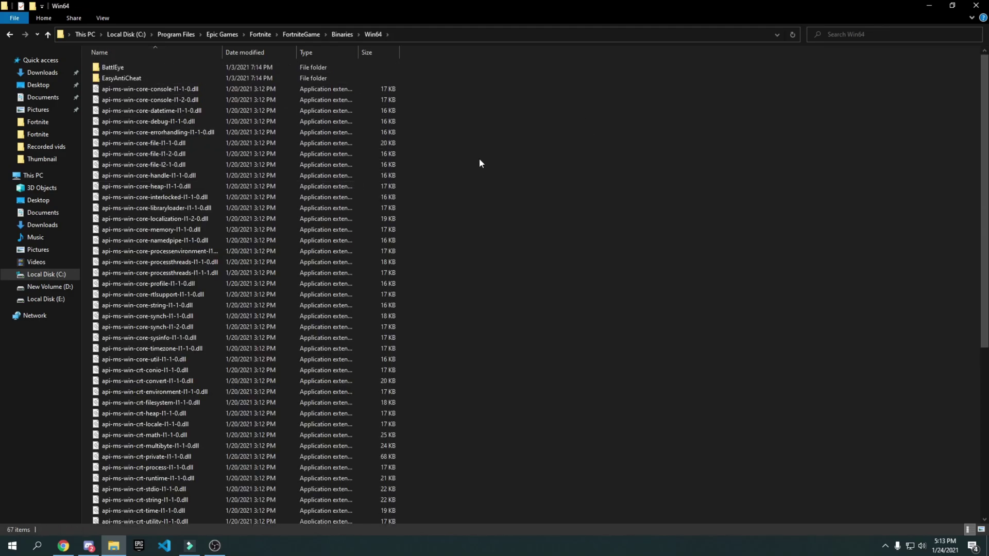
scroll(482, 161, down, 8)
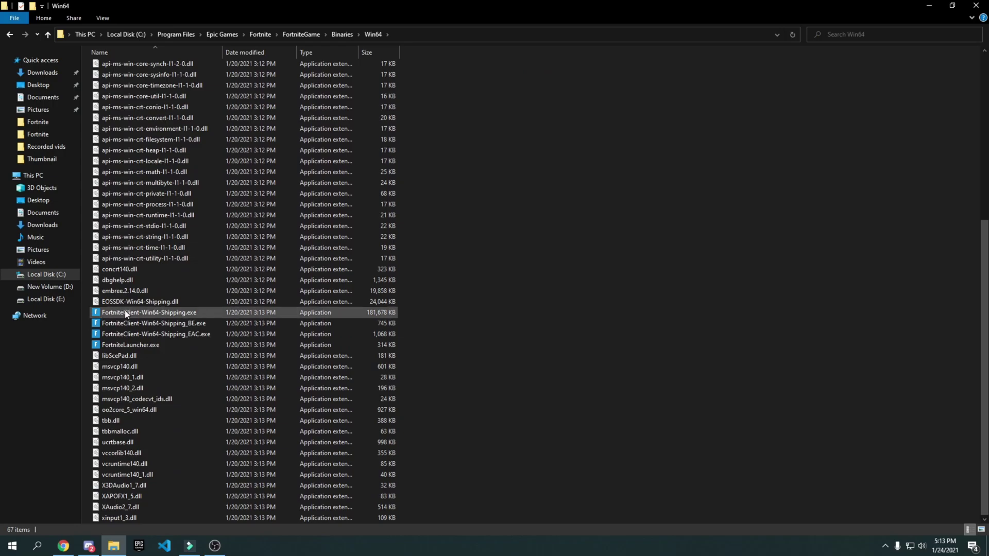
mouse_move(166, 315)
- In FortniteClient-Win64-Shipping.exe's Compatibility properties, disable fullscreen optimizations
right_click(109, 311)
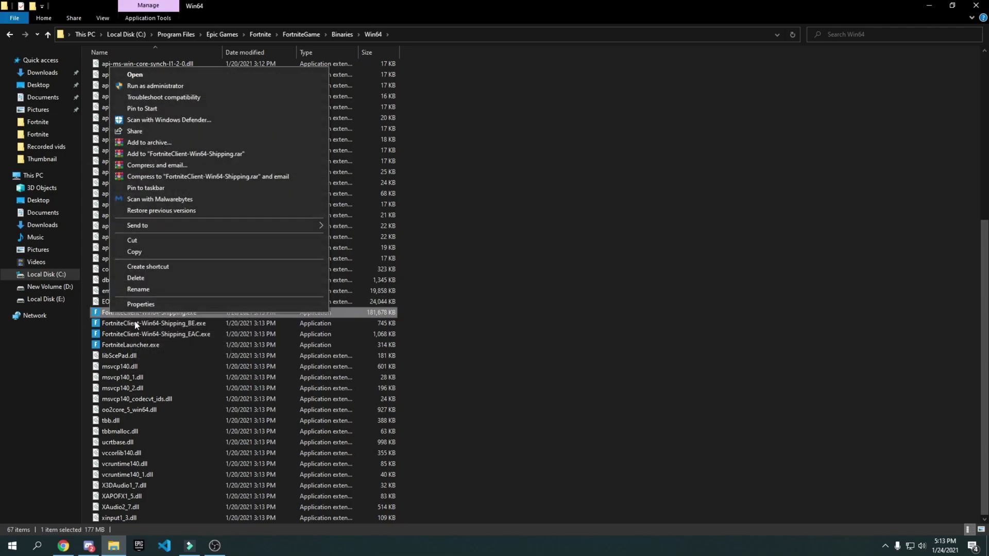
click(134, 304)
drag(252, 260, 400, 88)
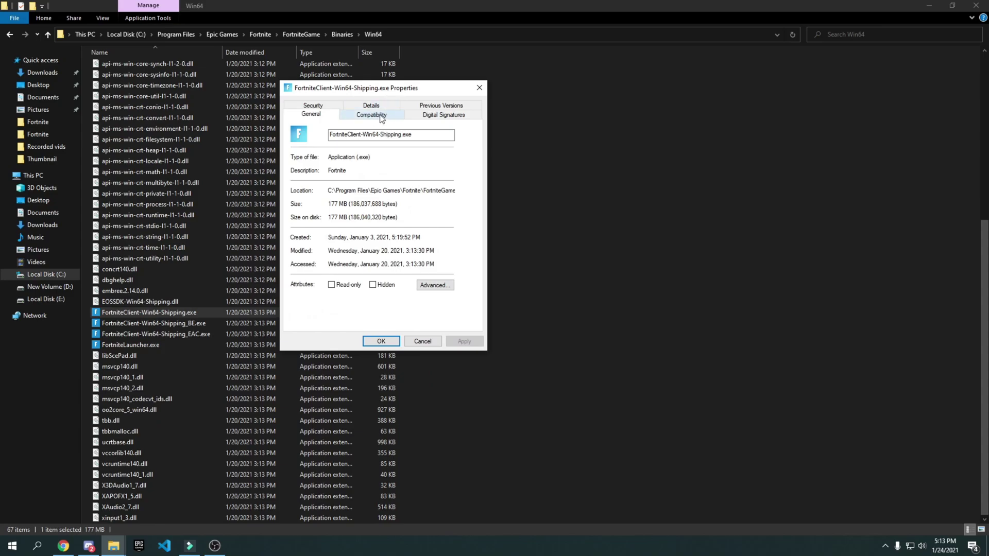
click(386, 115)
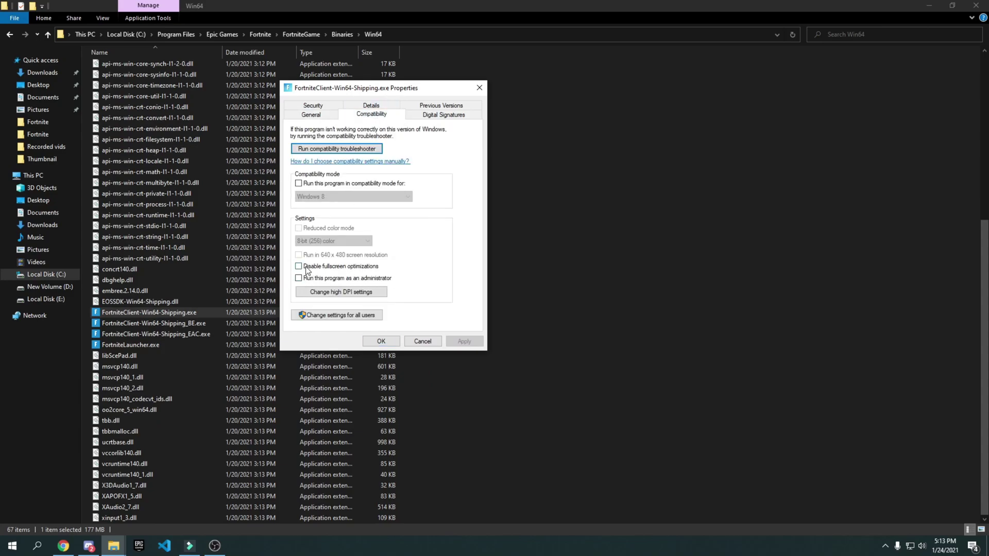
click(360, 267)
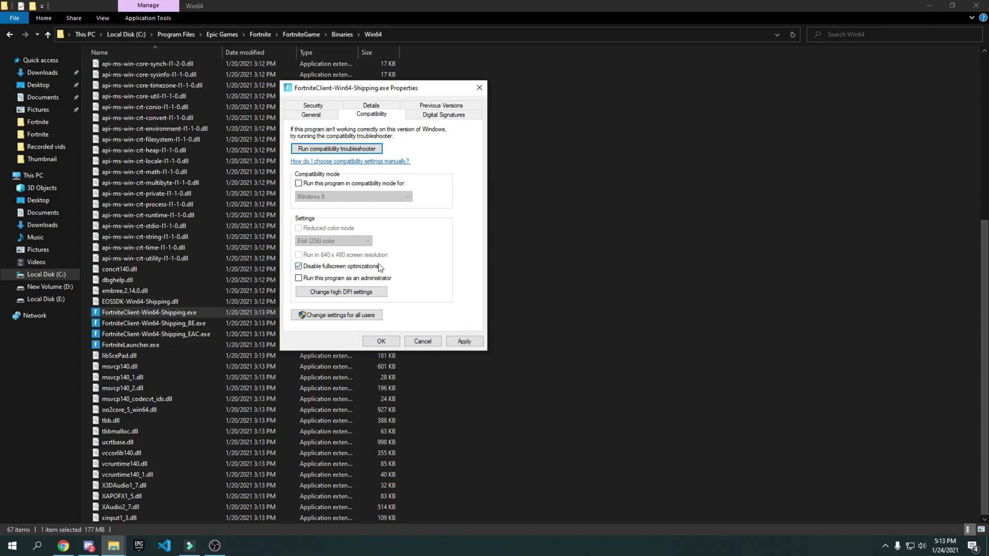
- Override high DPI scaling behavior, then apply and confirm the compatibility changes
click(332, 292)
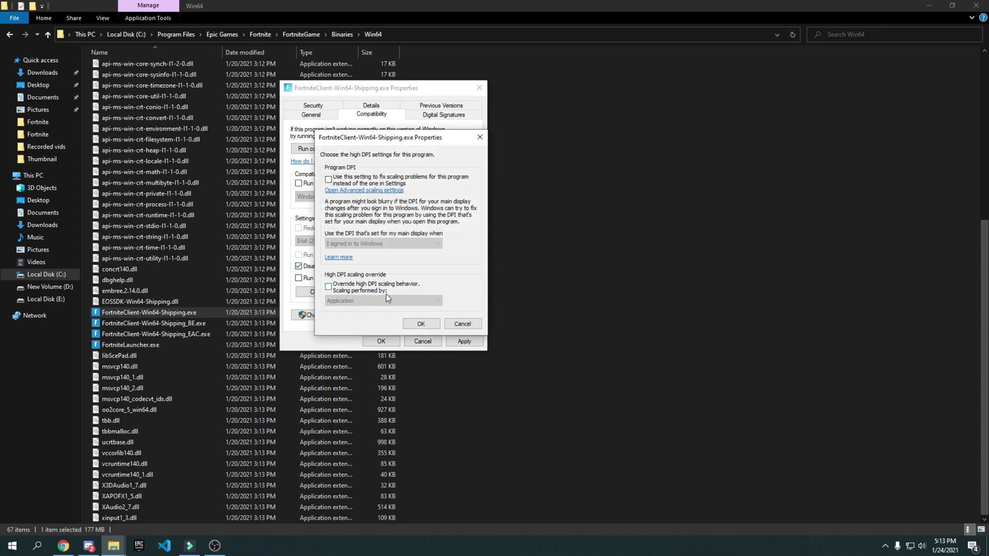
click(338, 290)
click(421, 324)
click(463, 341)
click(387, 341)
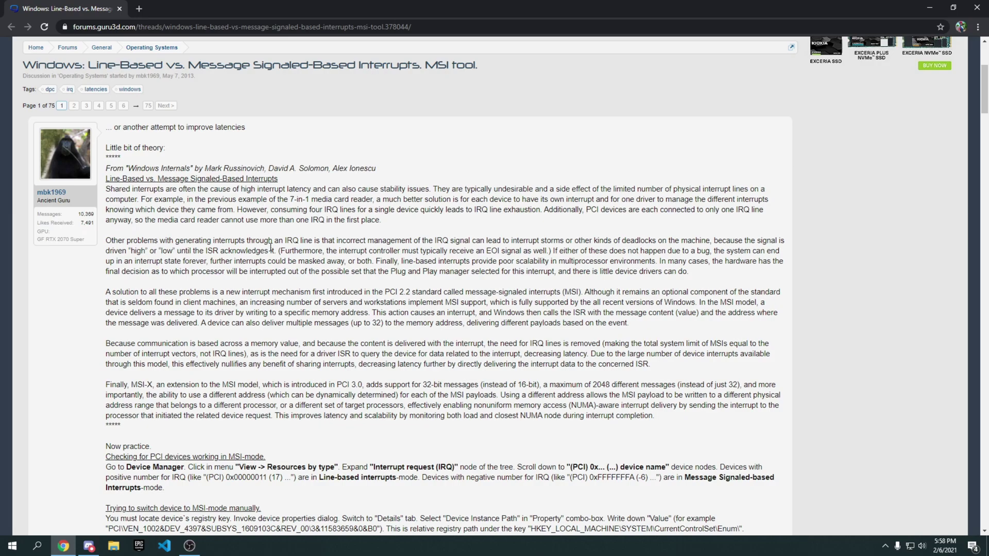
- Download MSI_util_v3.zip via the guru3d thread's MediaFire link and open the archive
scroll(271, 247, down, 1)
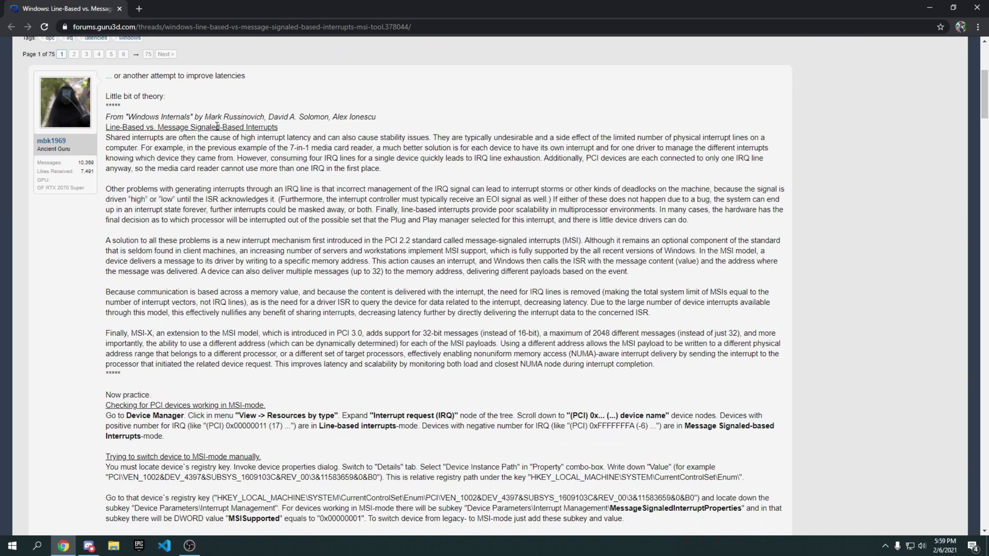
scroll(224, 127, down, 7)
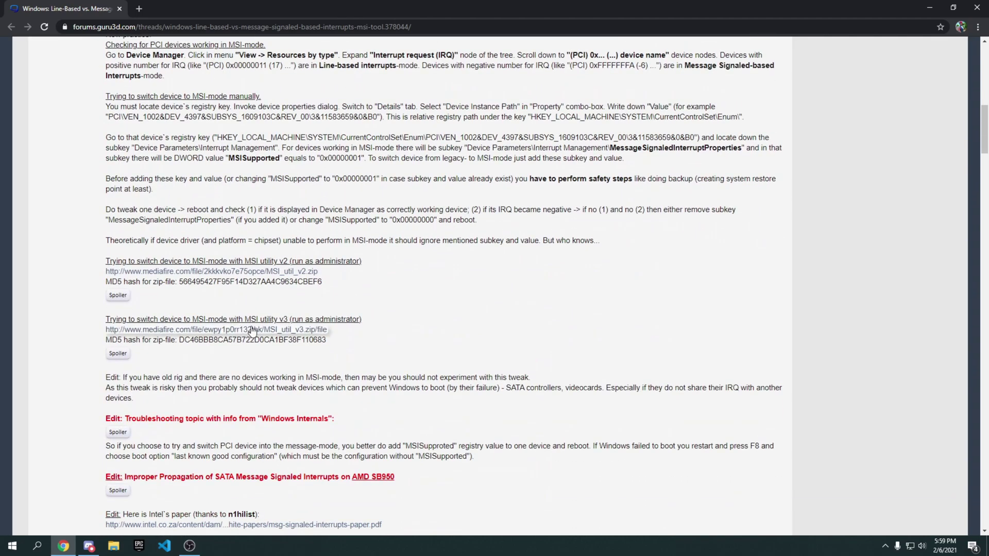
mouse_move(257, 320)
mouse_down()
mouse_move(288, 320)
mouse_move(257, 319)
mouse_up()
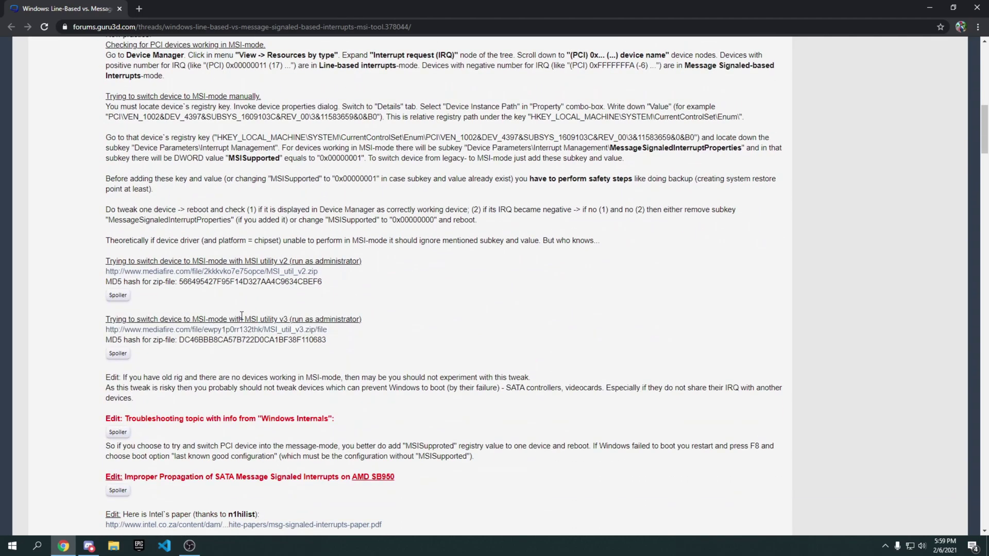
click(181, 329)
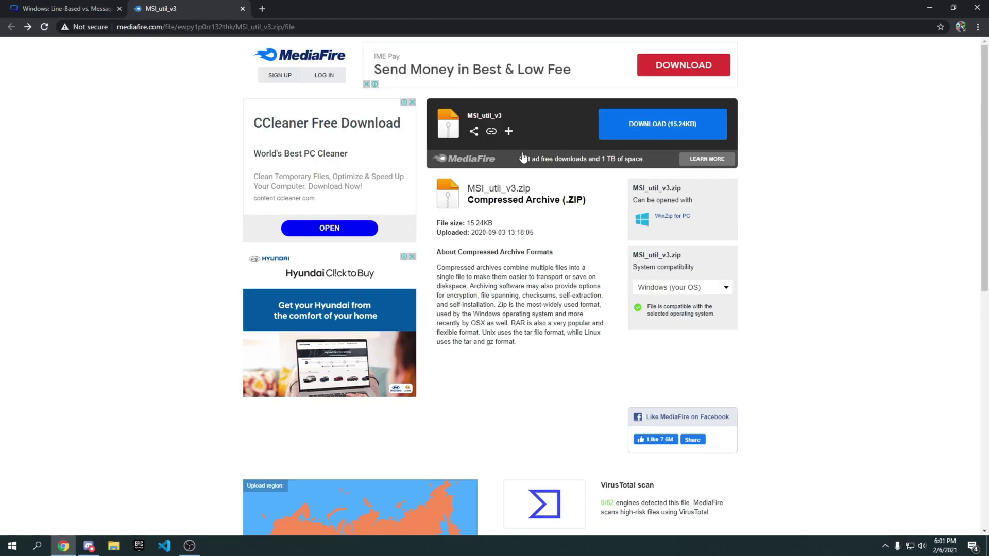
click(637, 136)
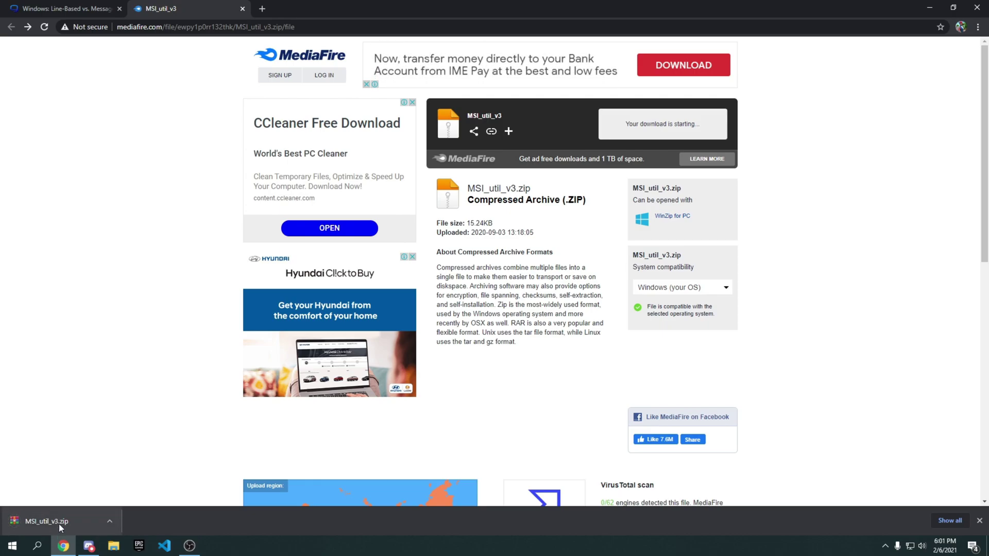
click(60, 522)
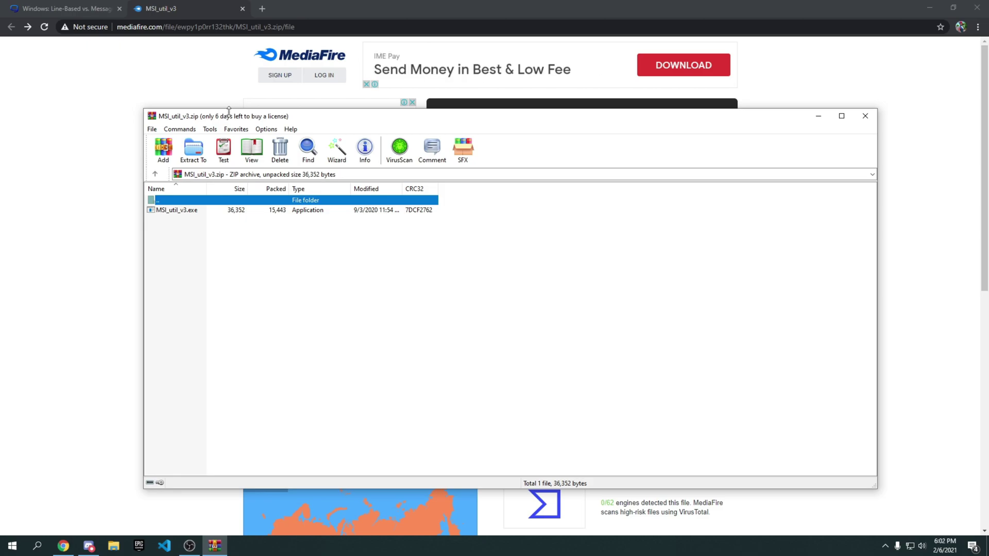
- Extract MSI_util_v3.exe to the Desktop, close WinRAR and show the desktop
click(232, 282)
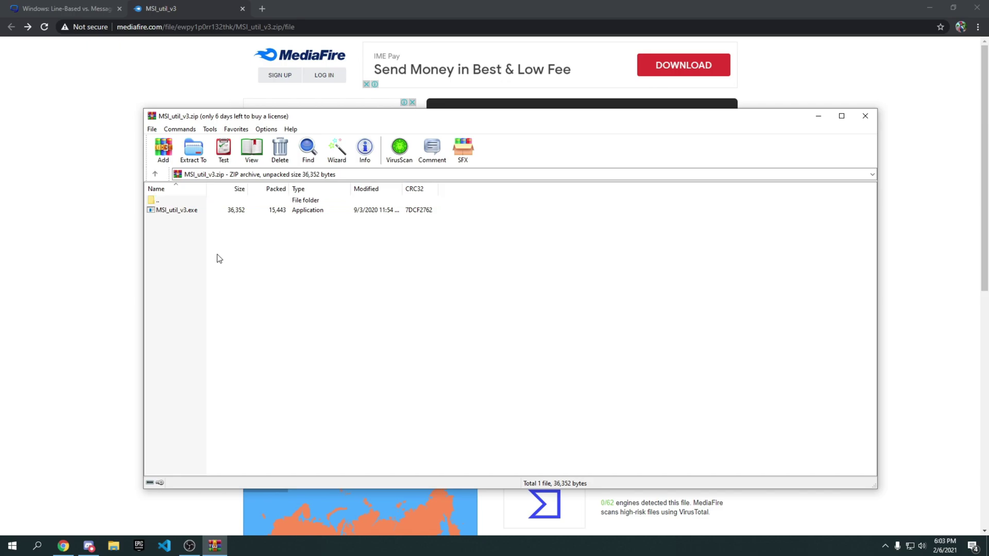
click(193, 154)
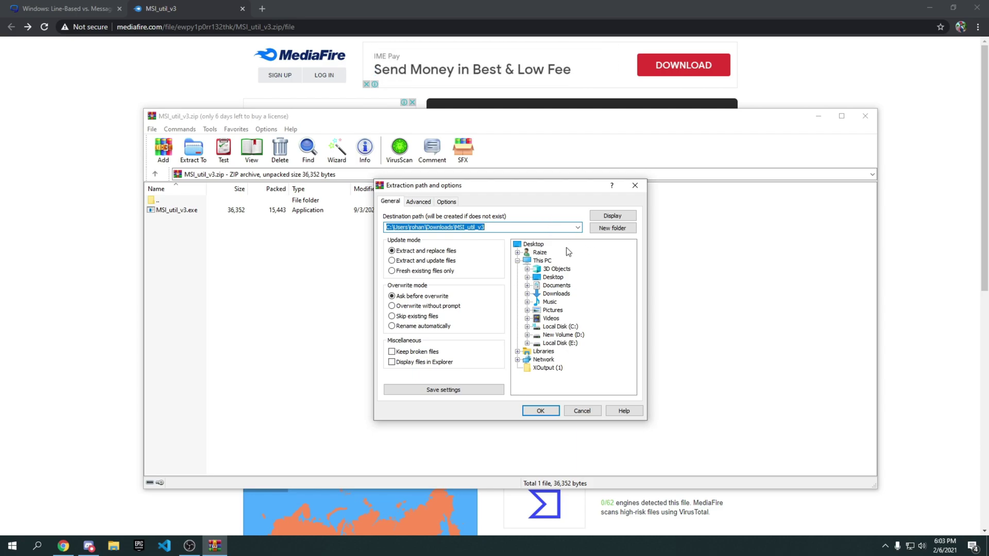
click(520, 244)
click(547, 413)
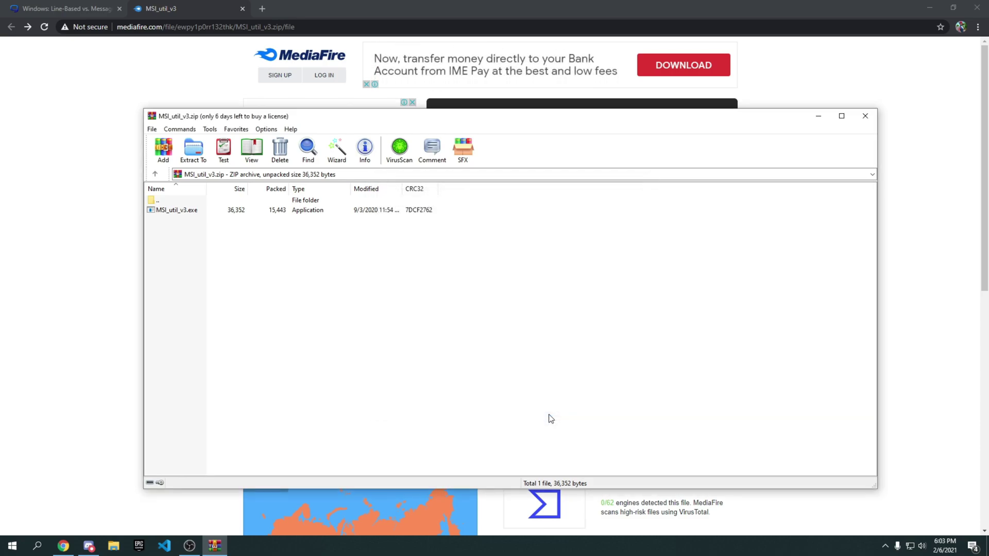
click(867, 120)
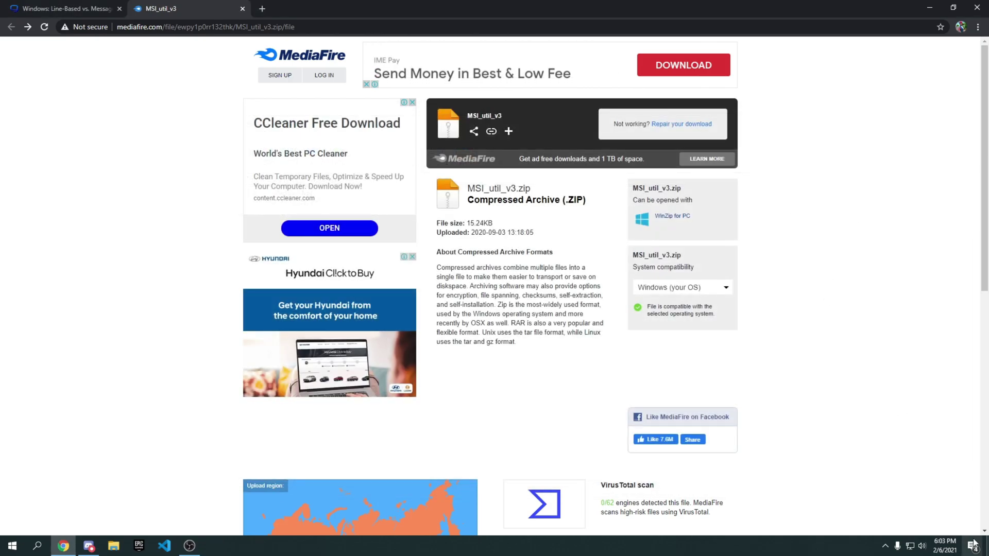
key(super+d)
- Move the MSI_util_v3.exe icon to the desktop centre, launch it and select the GTX 1660 SUPER
drag(15, 149, 129, 180)
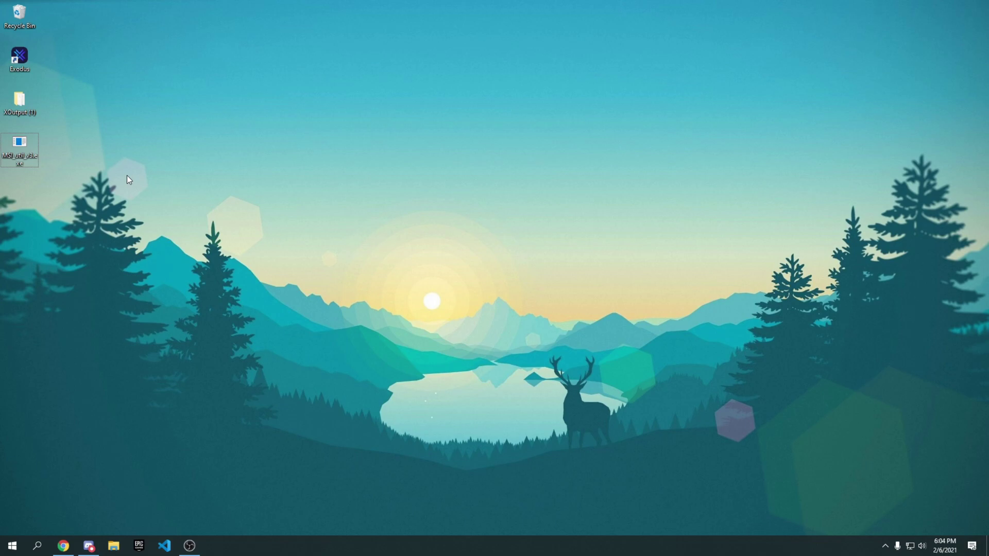
drag(21, 154, 294, 155)
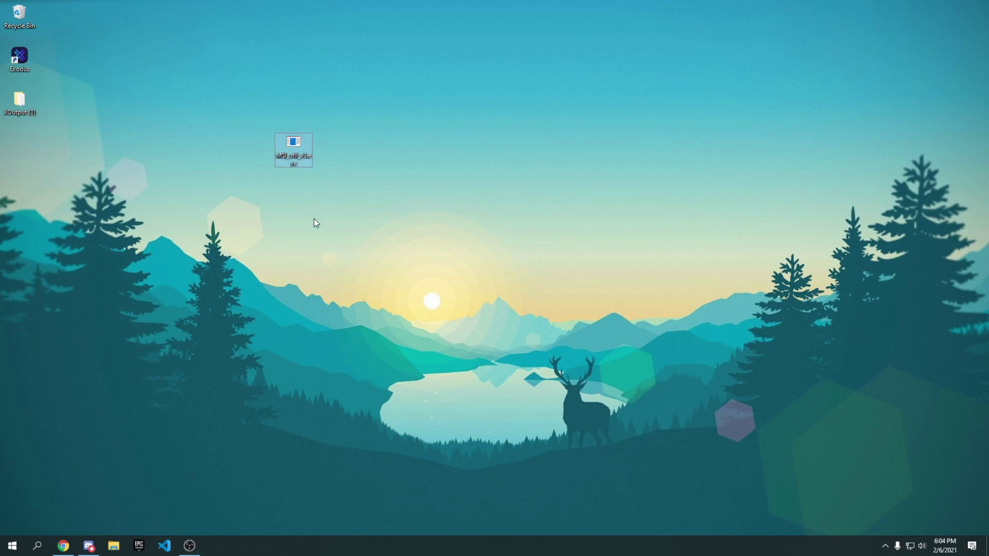
right_click(289, 156)
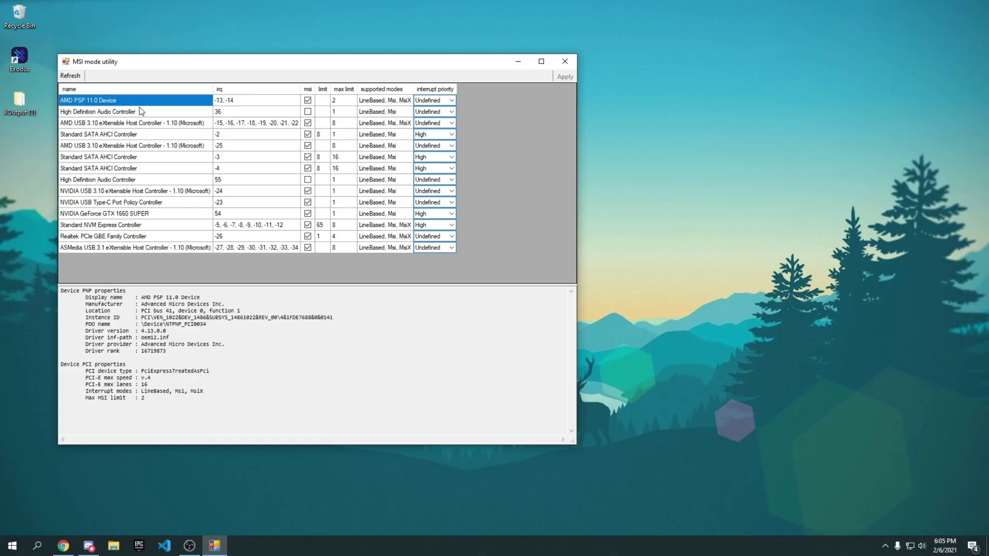
click(145, 202)
click(146, 214)
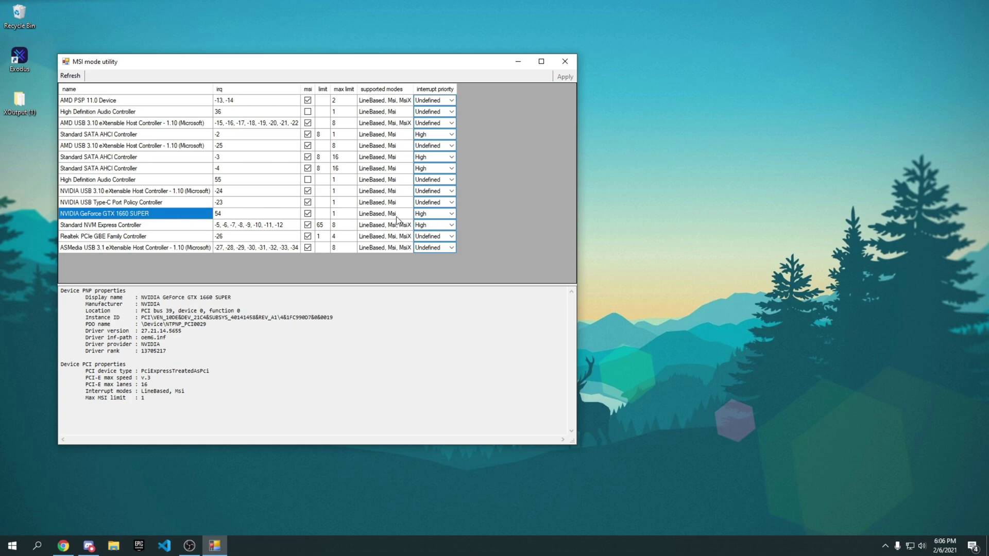
- Keep MSI mode enabled for the GTX 1660 SUPER with interrupt priority High
mouse_move(373, 89)
click(419, 216)
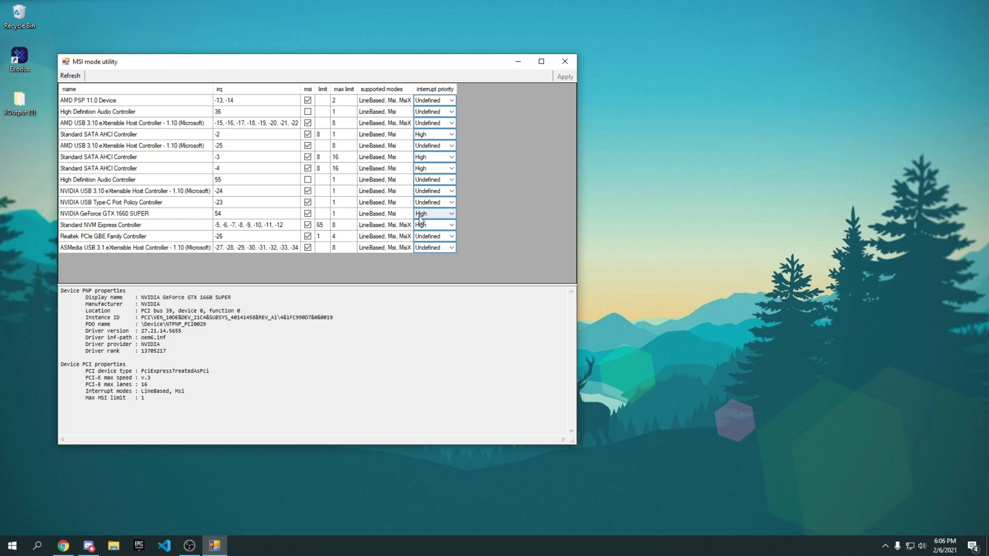
click(419, 215)
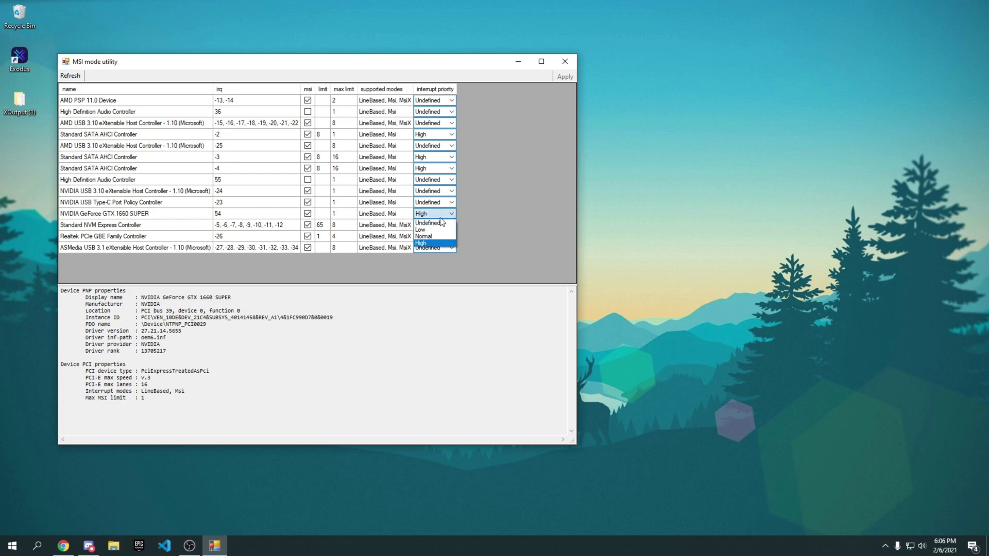
click(422, 243)
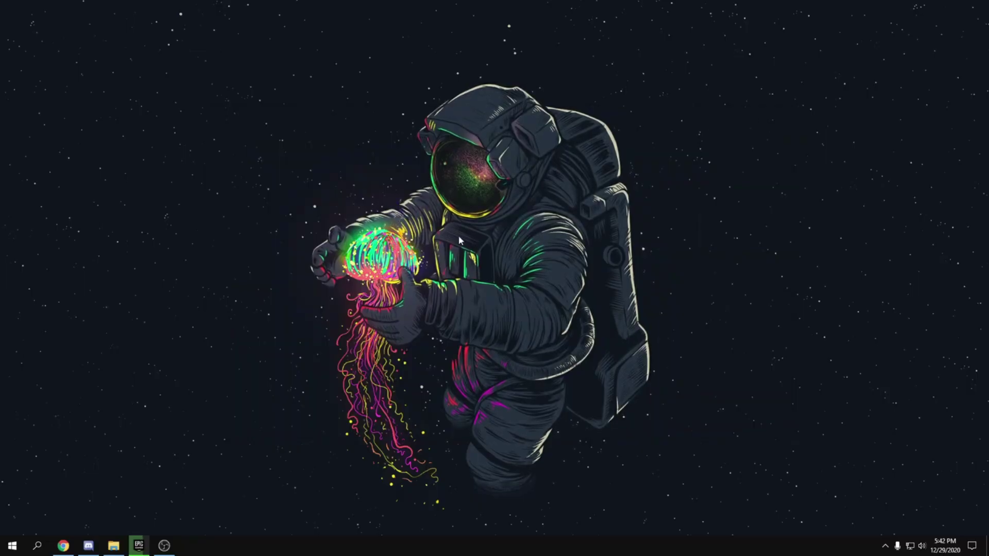
- Review the System > Notifications & actions settings, then return to Settings home
click(12, 545)
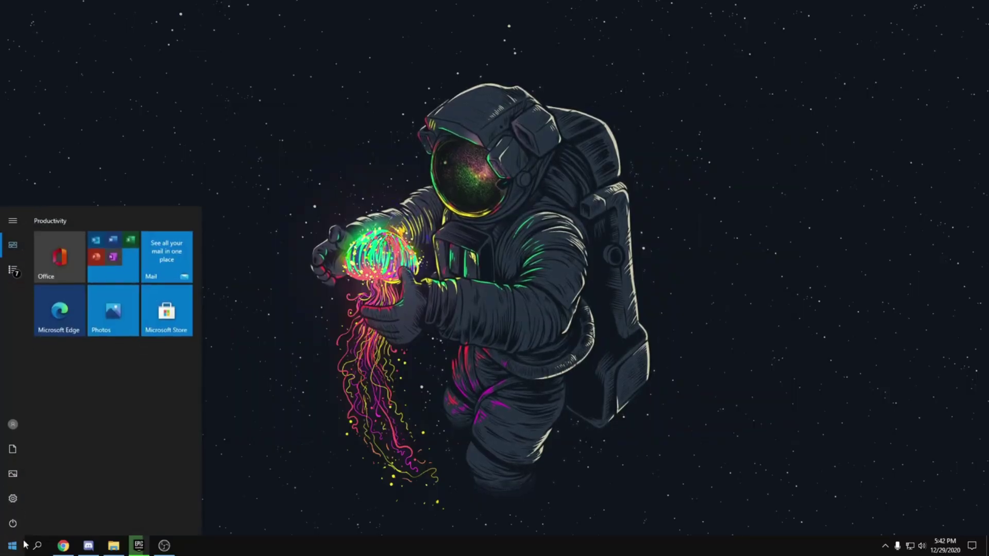
click(24, 498)
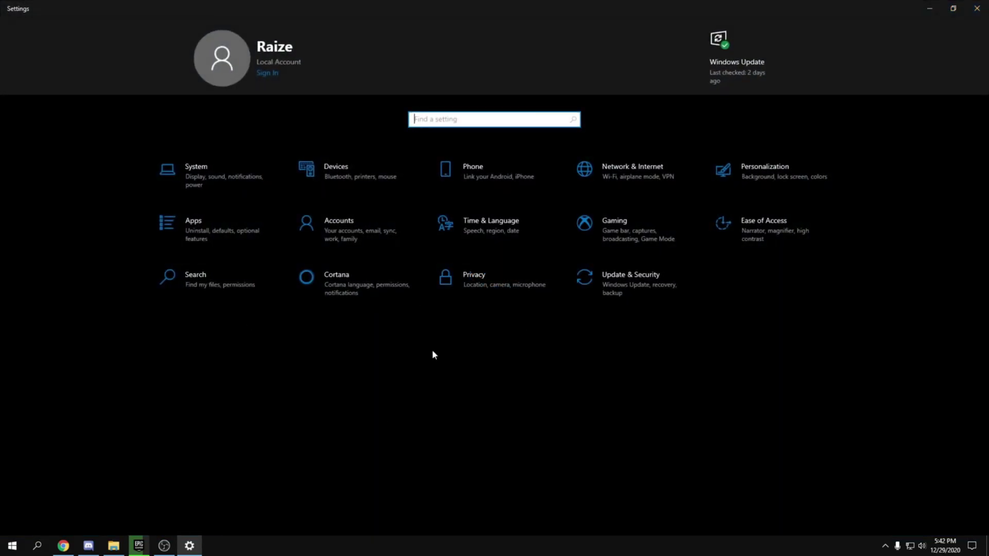
click(194, 156)
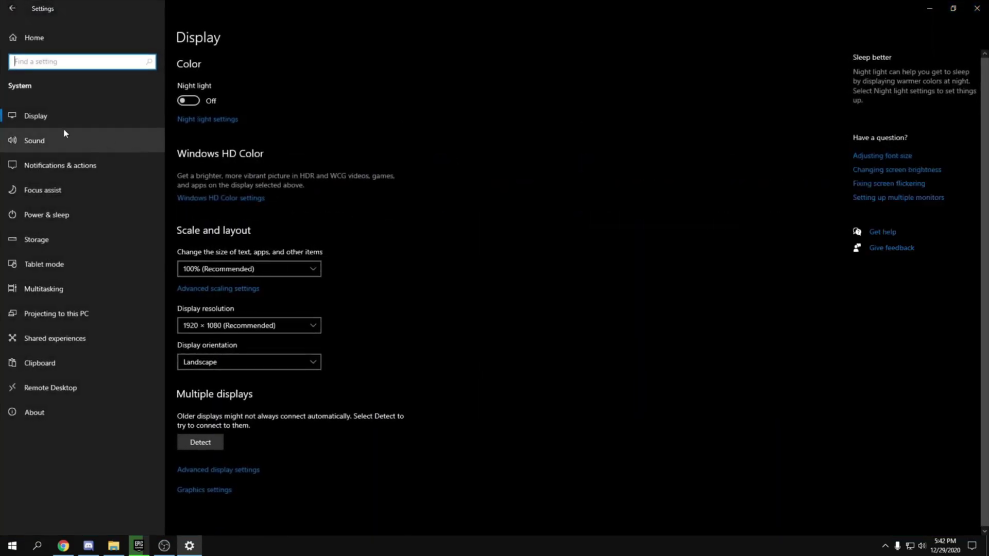
click(74, 165)
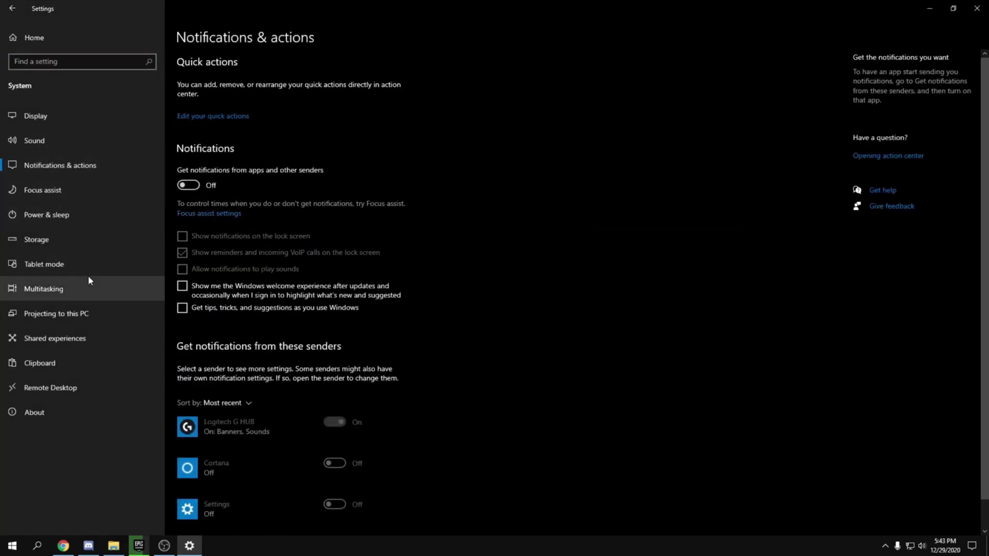
click(35, 116)
click(12, 9)
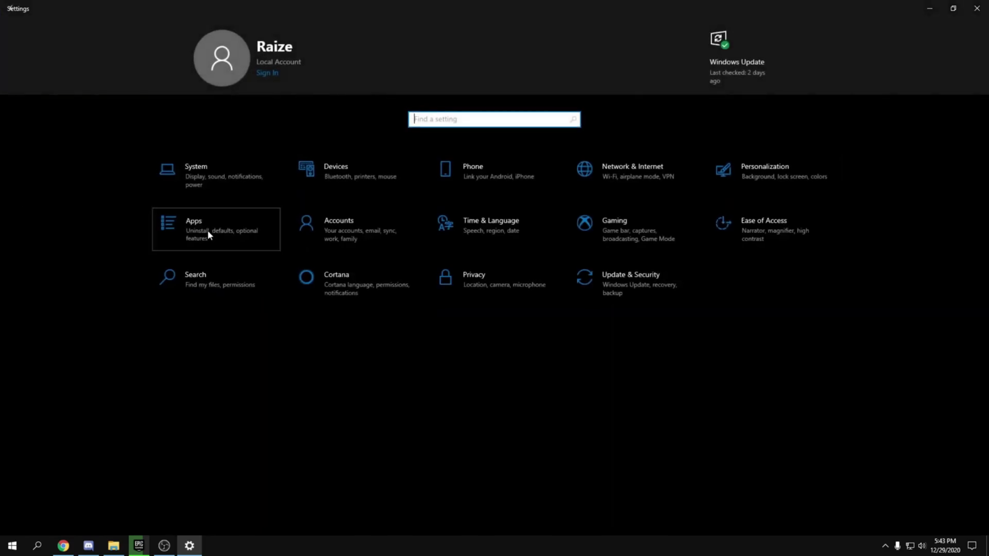
- Review the Apps > Startup list, then return to Settings home
click(207, 230)
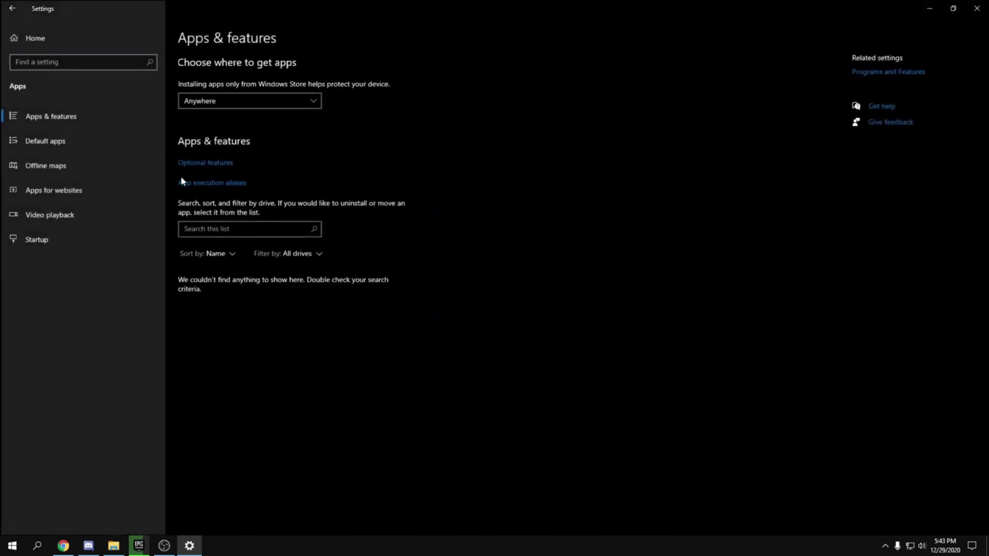
click(62, 240)
scroll(556, 409, down, 2)
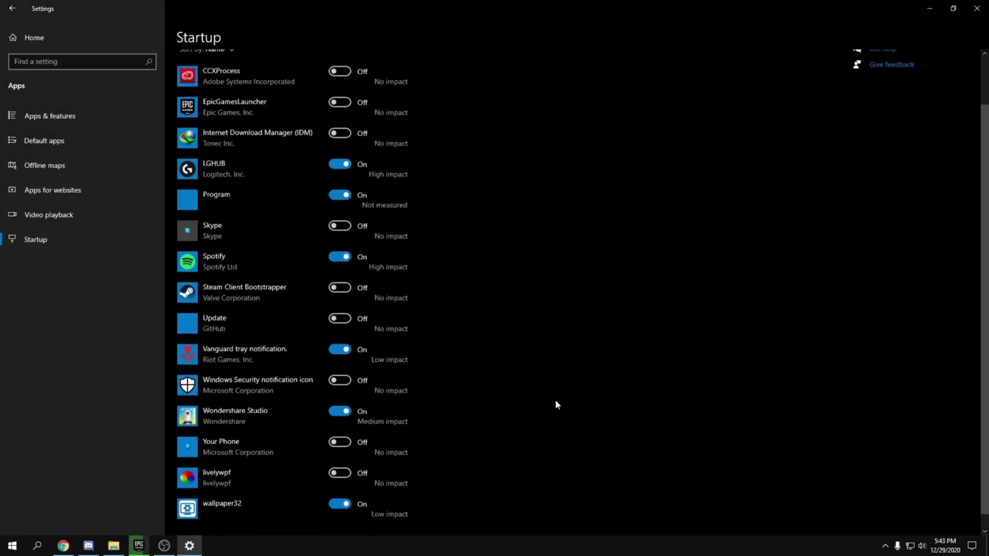
scroll(547, 196, up, 2)
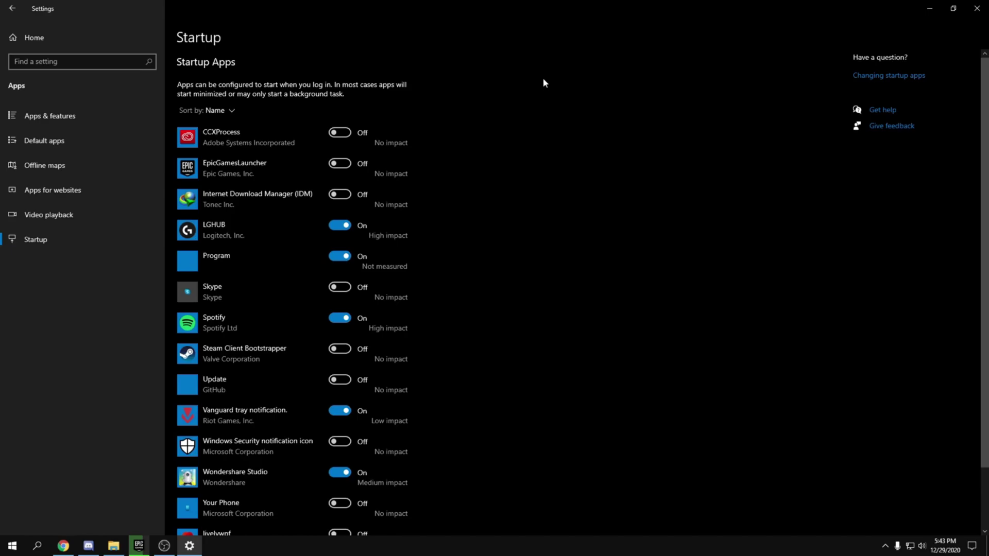
click(117, 41)
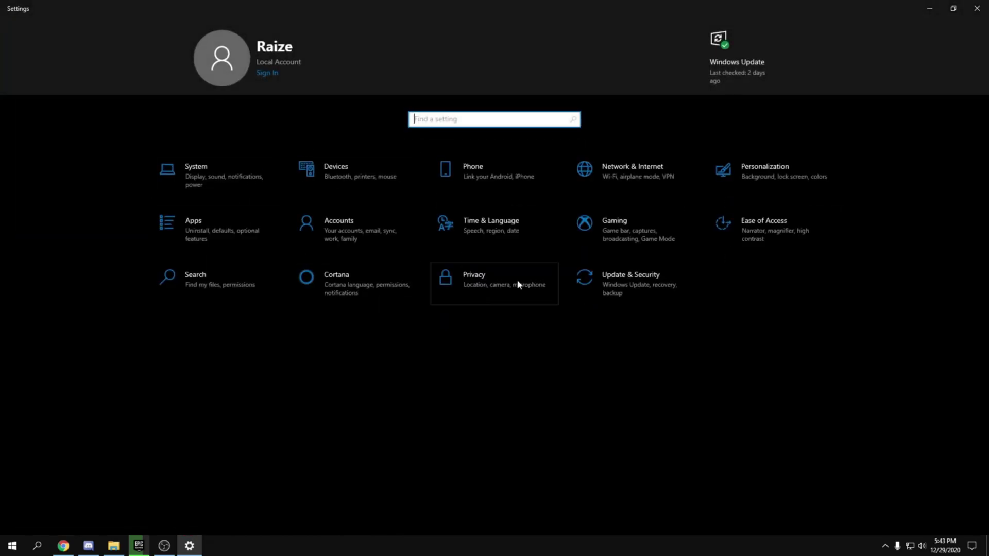
- Confirm Game bar, Captures and Game Mode toggles are all Off, then show the desktop
click(628, 235)
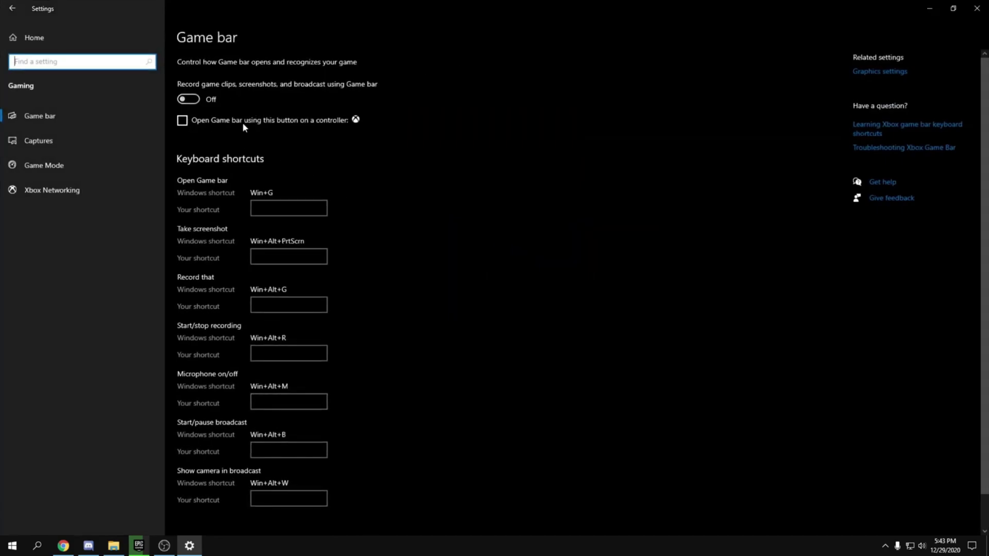
click(83, 139)
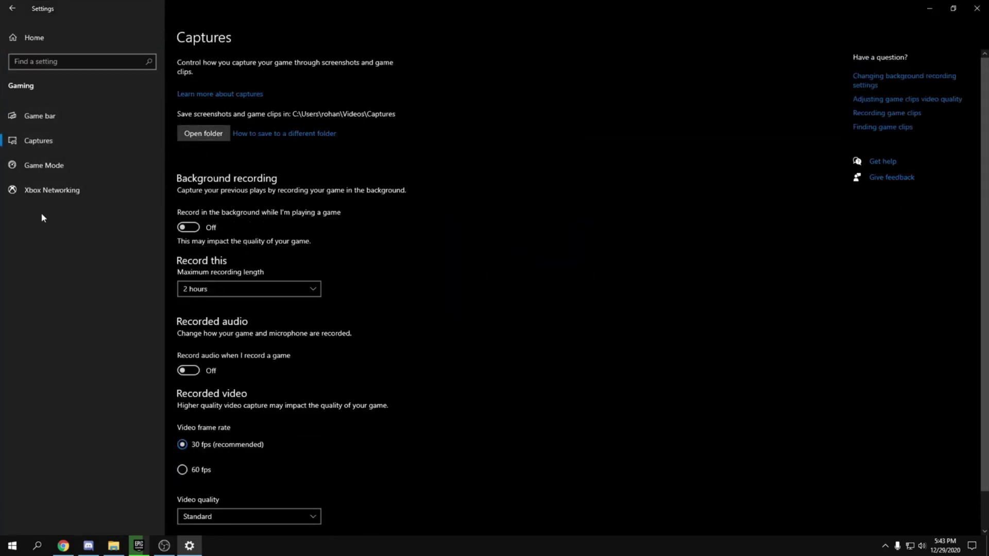
click(44, 165)
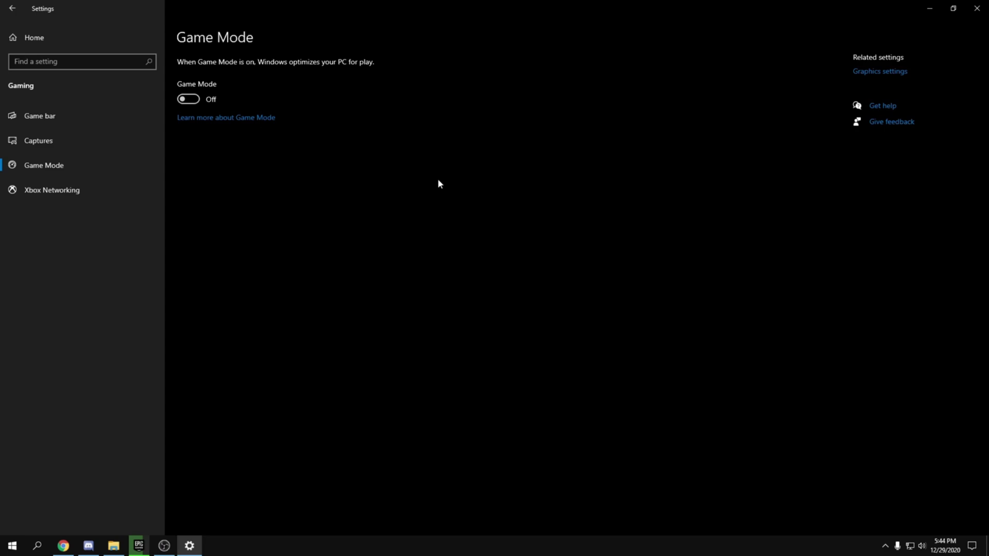
key(super+d)
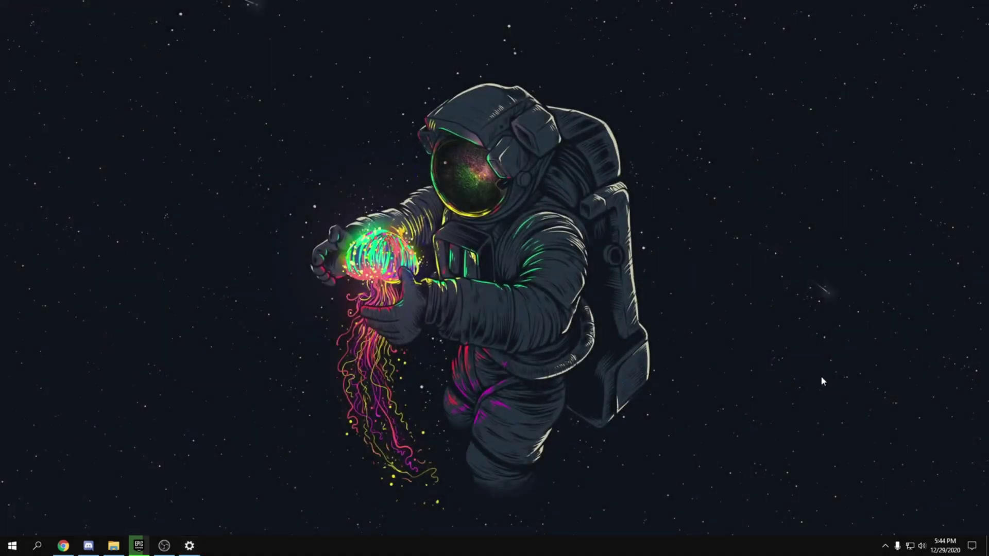
- Open Performance Options from This PC's Advanced system settings
click(114, 546)
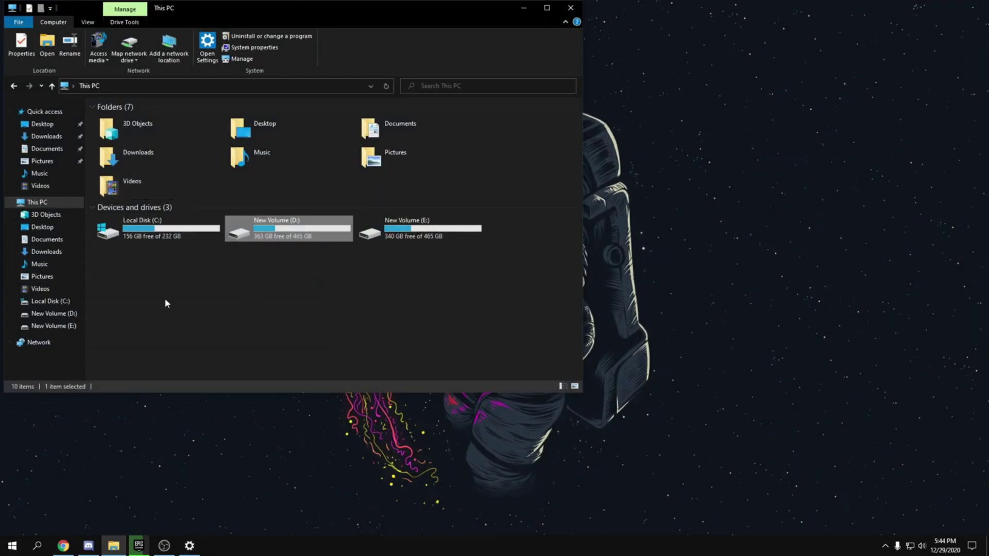
click(162, 297)
right_click(34, 203)
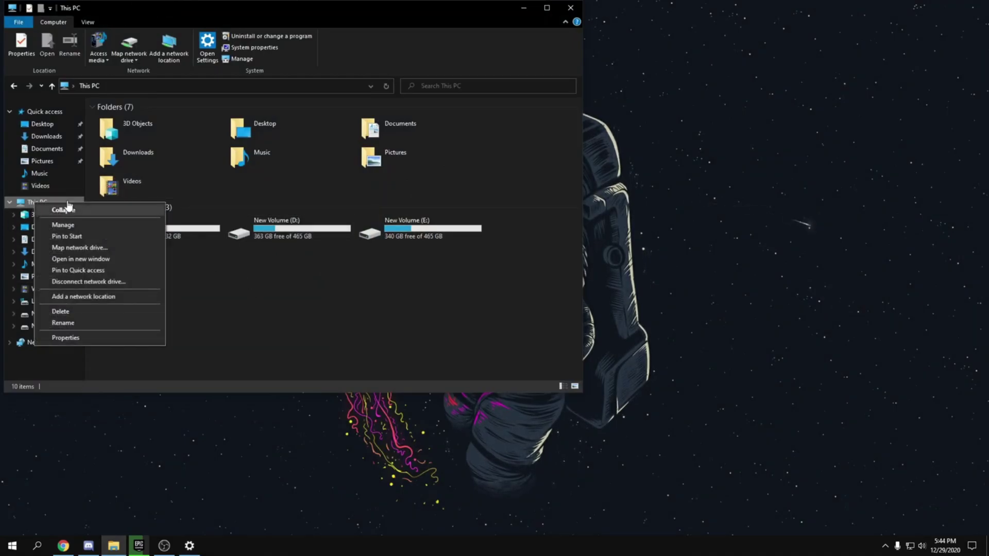
click(73, 338)
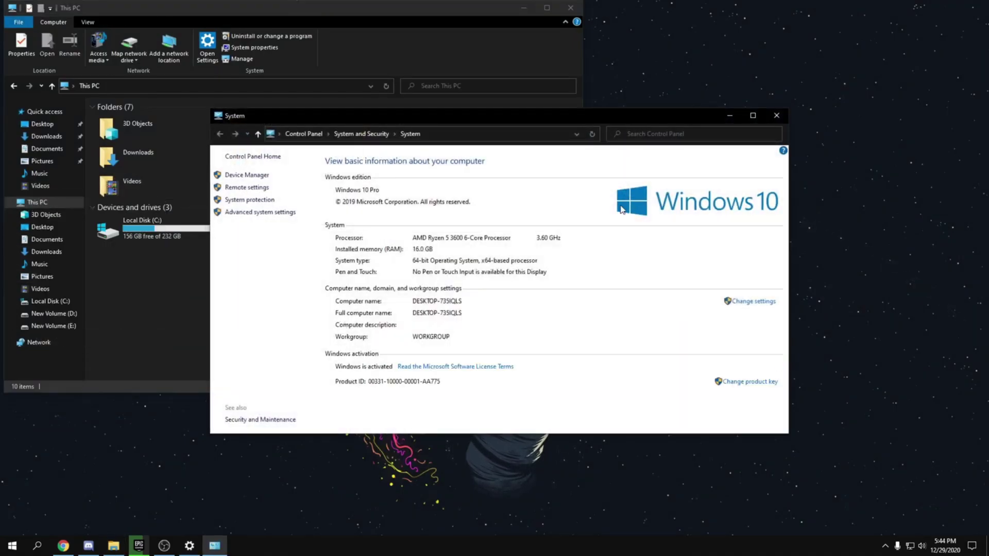
click(282, 213)
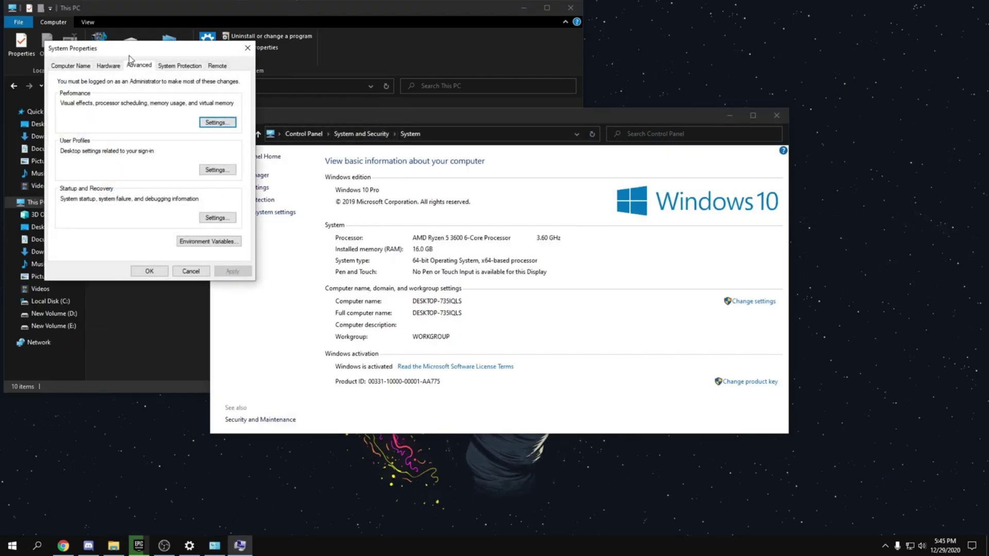
click(228, 125)
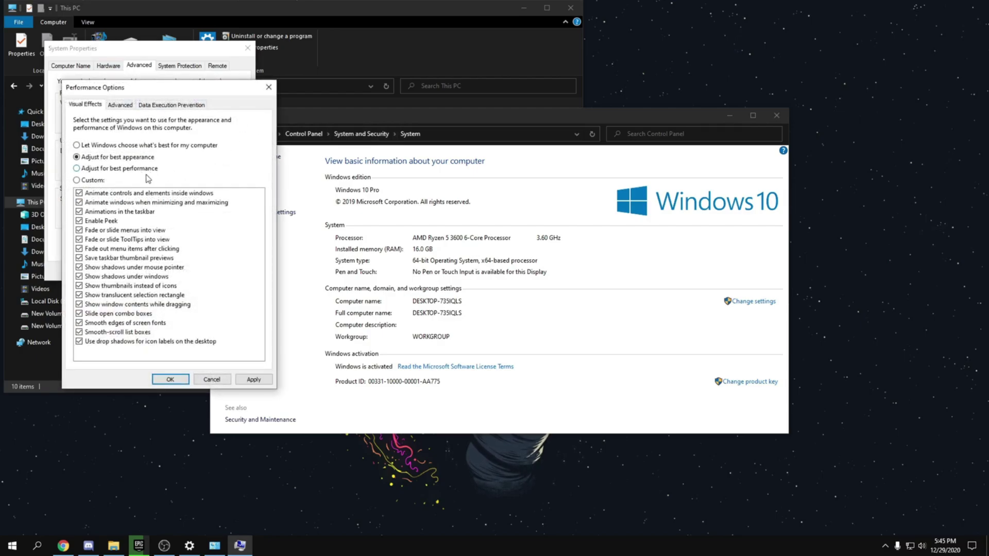
- Choose Adjust for best performance, keep Smooth edges of screen fonts ticked, and apply
click(119, 172)
click(115, 324)
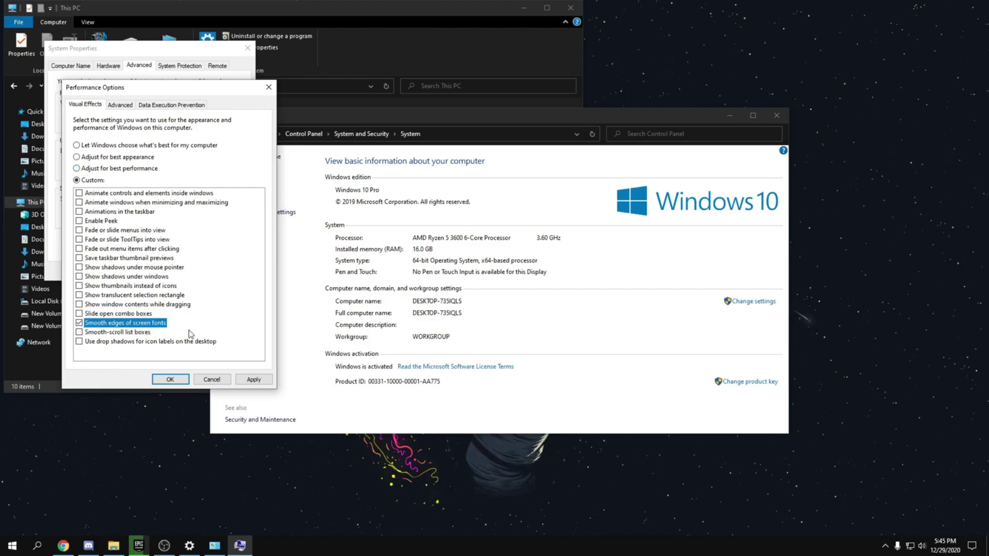
click(252, 380)
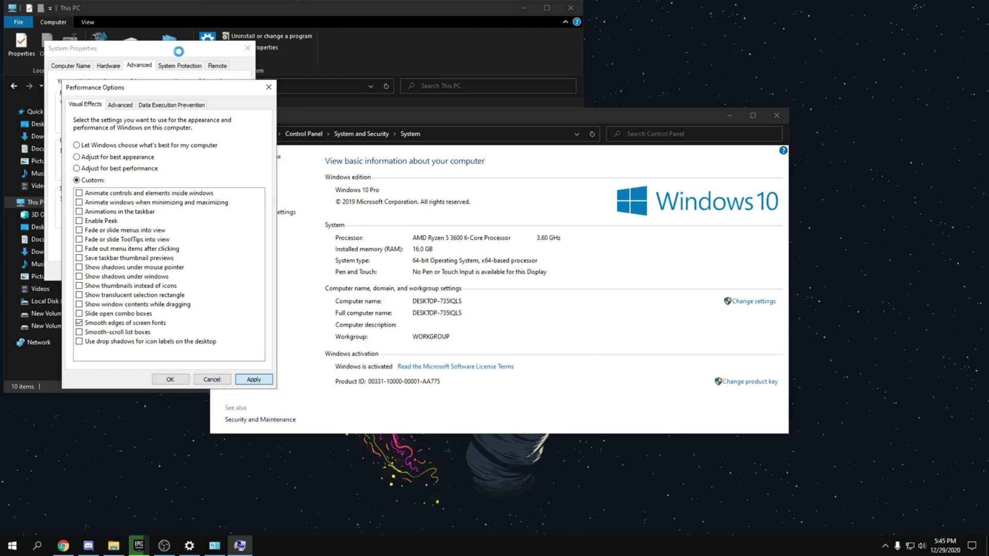
click(170, 379)
click(218, 122)
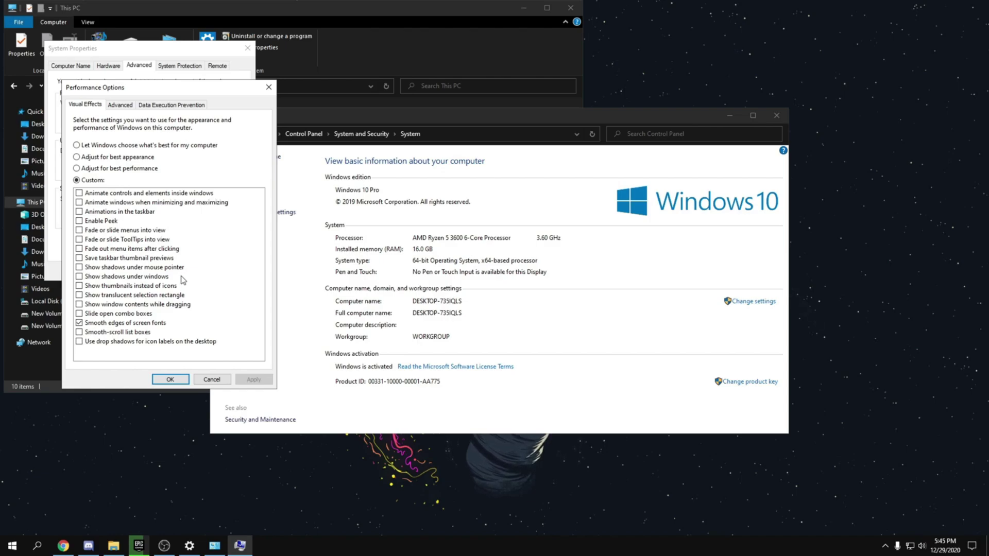
- Close the system dialogs, start ISLC at 0.50 ms with 1024/8196 MB thresholds, purge, minimize
click(180, 382)
click(150, 270)
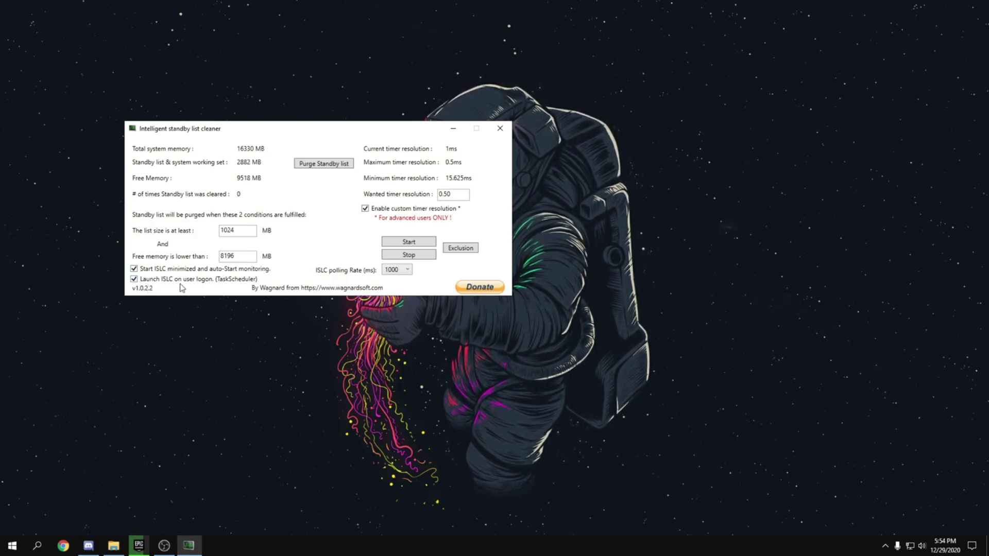
click(407, 242)
click(332, 164)
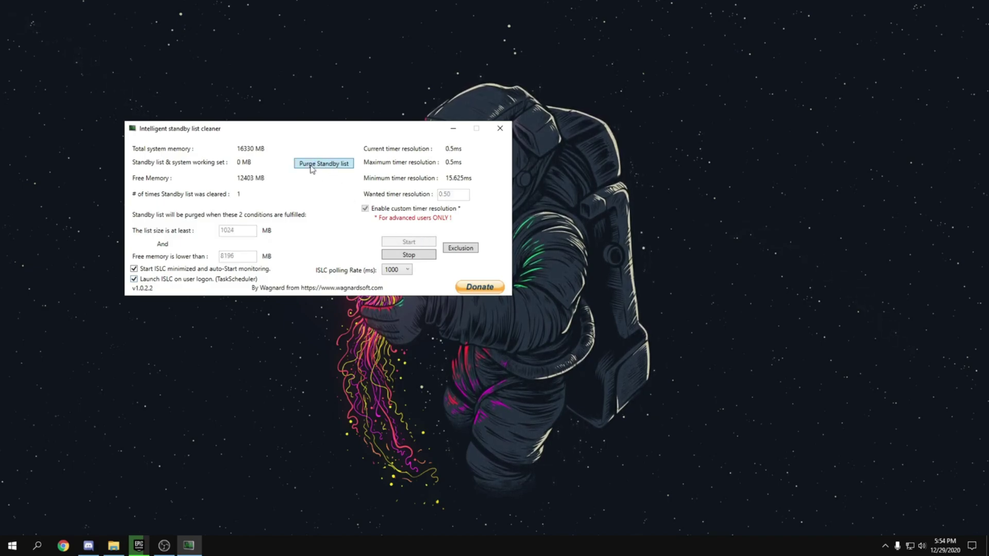
click(453, 129)
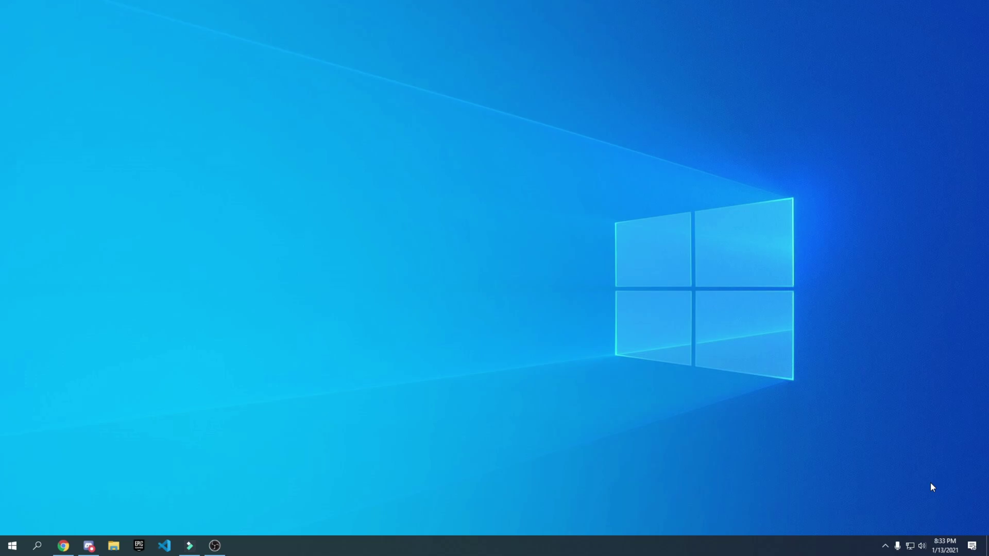
- Launch GeForce Experience via 'gefor', confirm driver 461.09 is current, and open its settings
click(37, 546)
text(gefor)
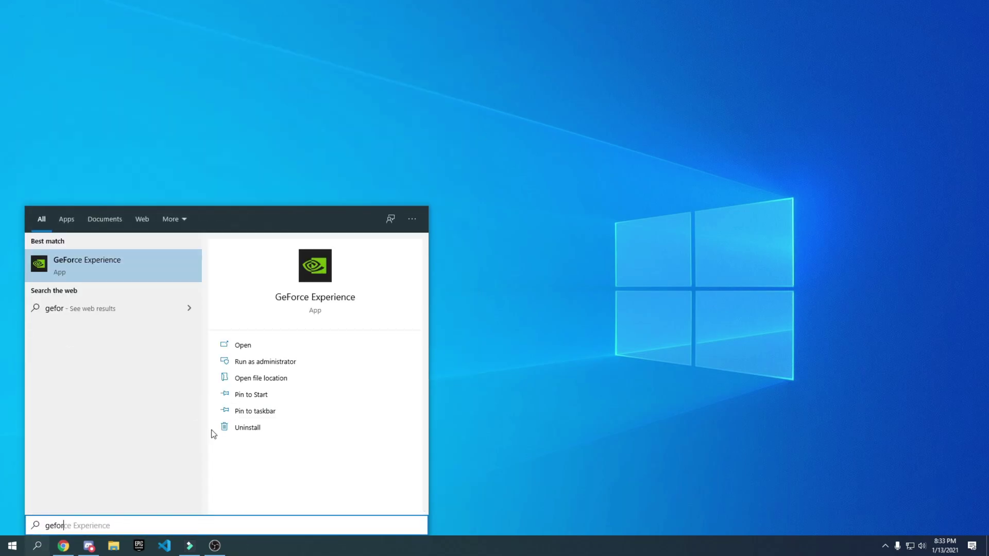
key(Return)
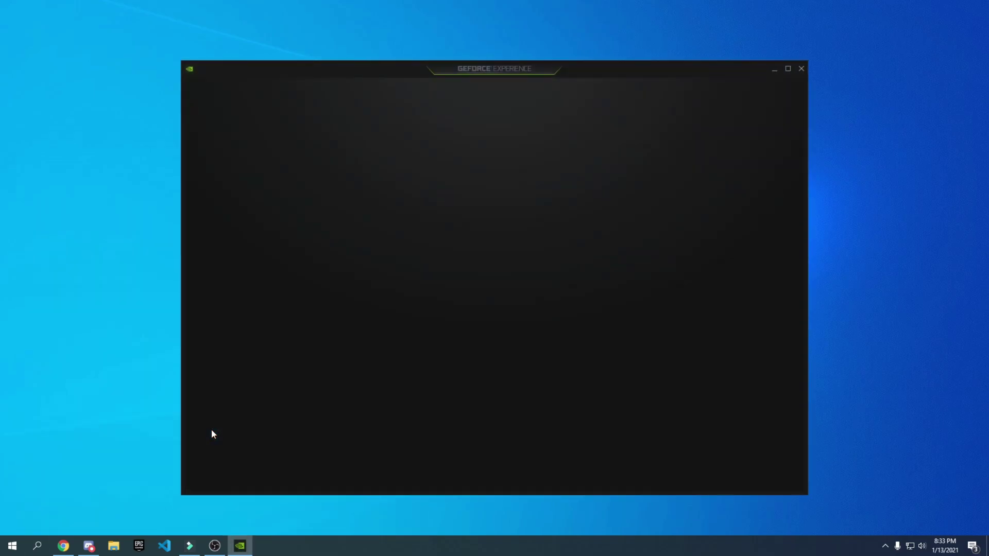
drag(399, 73, 420, 25)
click(278, 49)
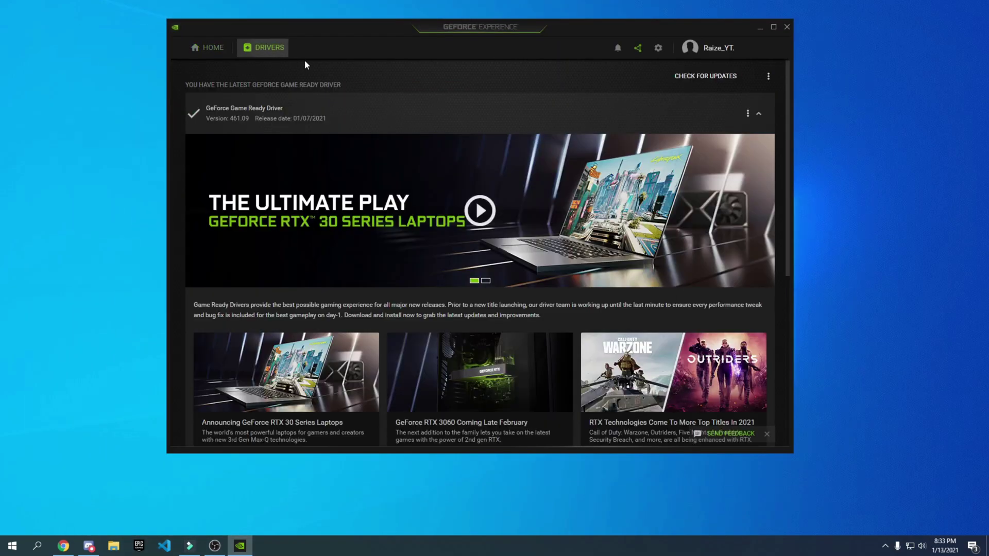
click(687, 83)
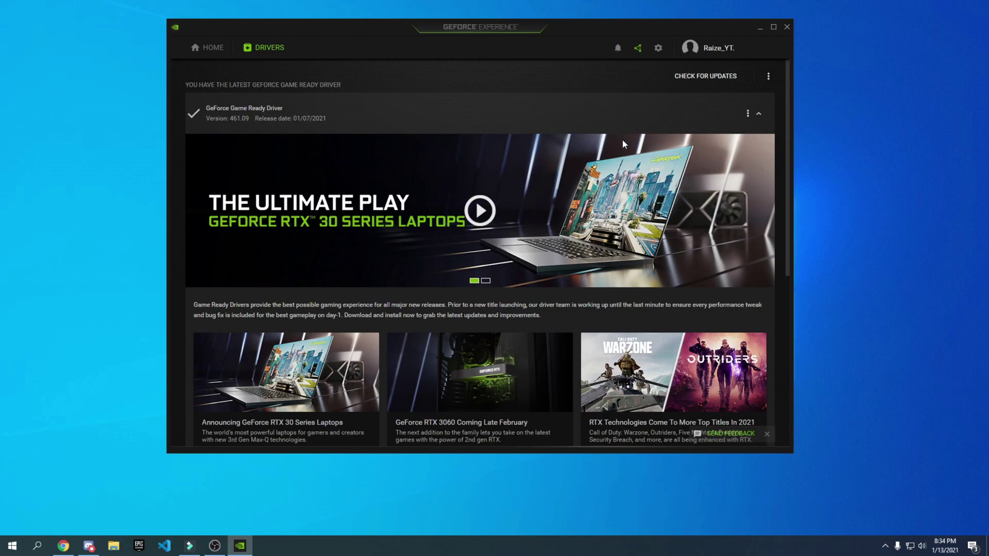
click(658, 47)
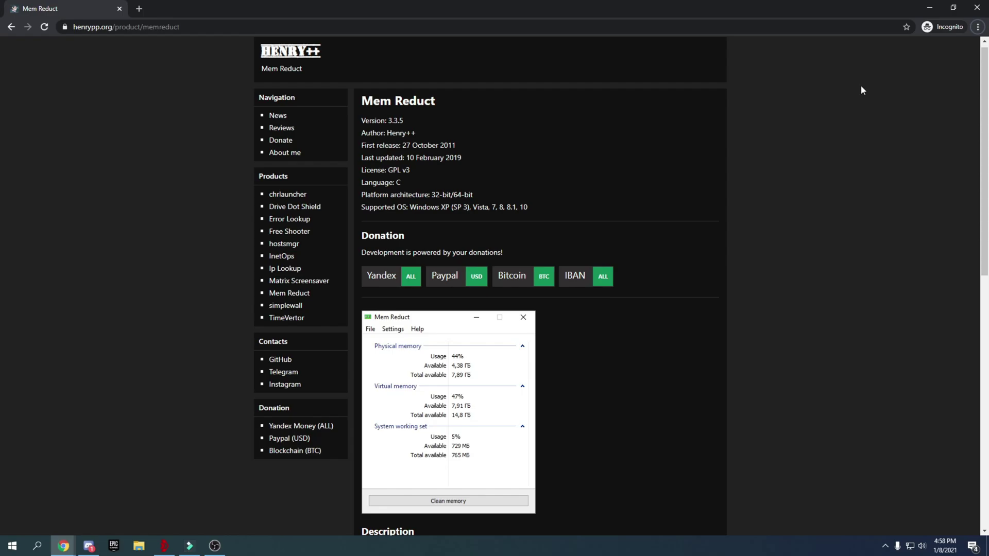
- Download memreduct-3.3.5-setup.exe from the Mem Reduct product page and run the installer
scroll(650, 169, down, 4)
scroll(666, 217, down, 5)
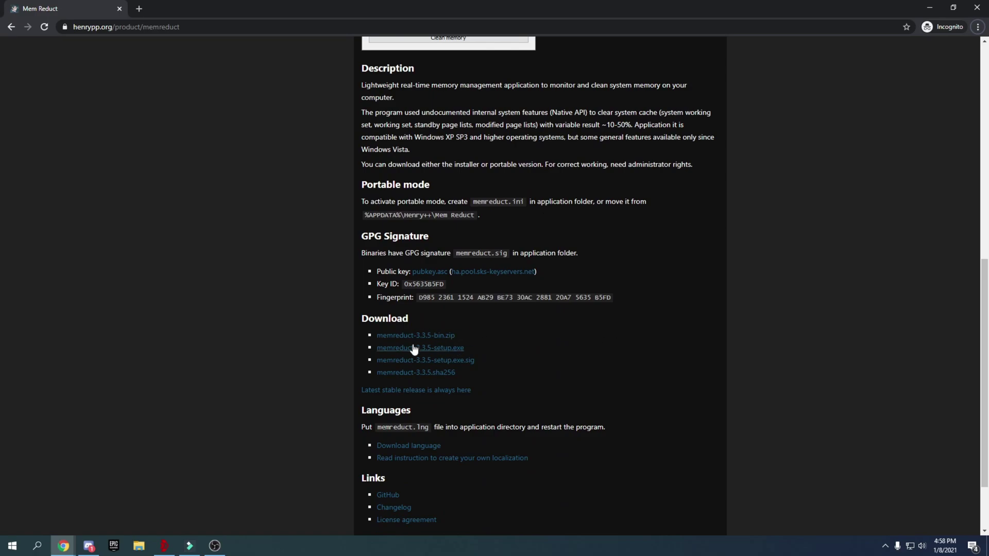
click(447, 350)
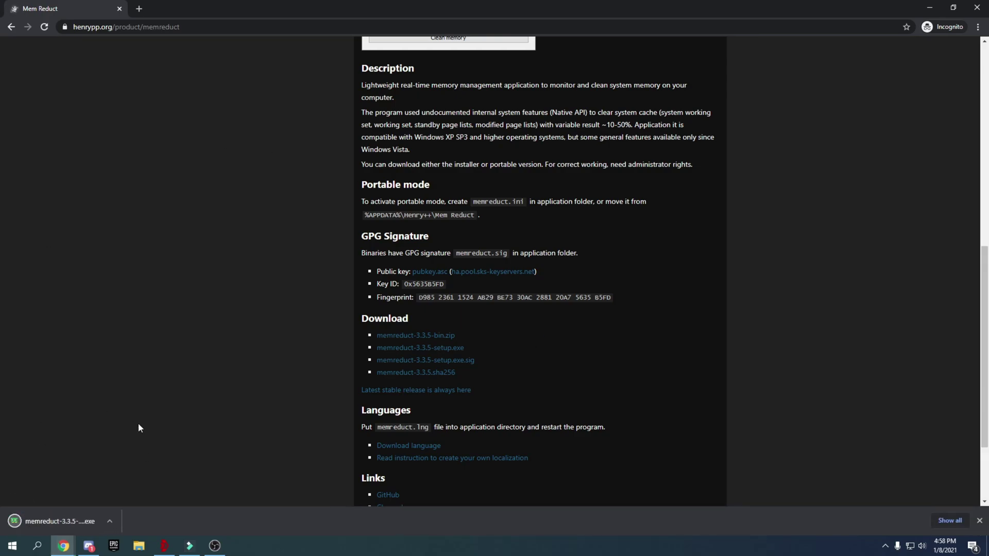
click(29, 521)
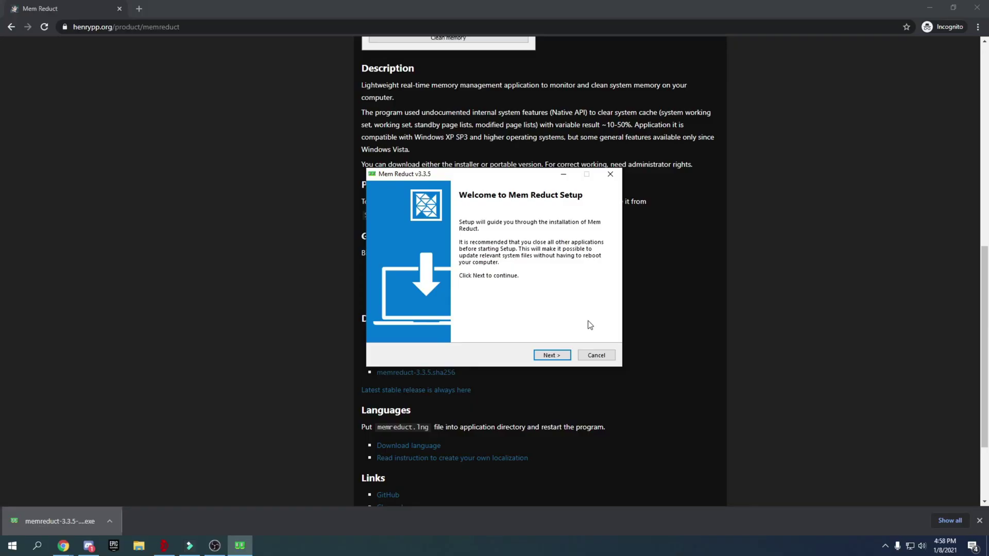
- Install Mem Reduct with the default folder and components, then launch it
click(550, 355)
click(551, 354)
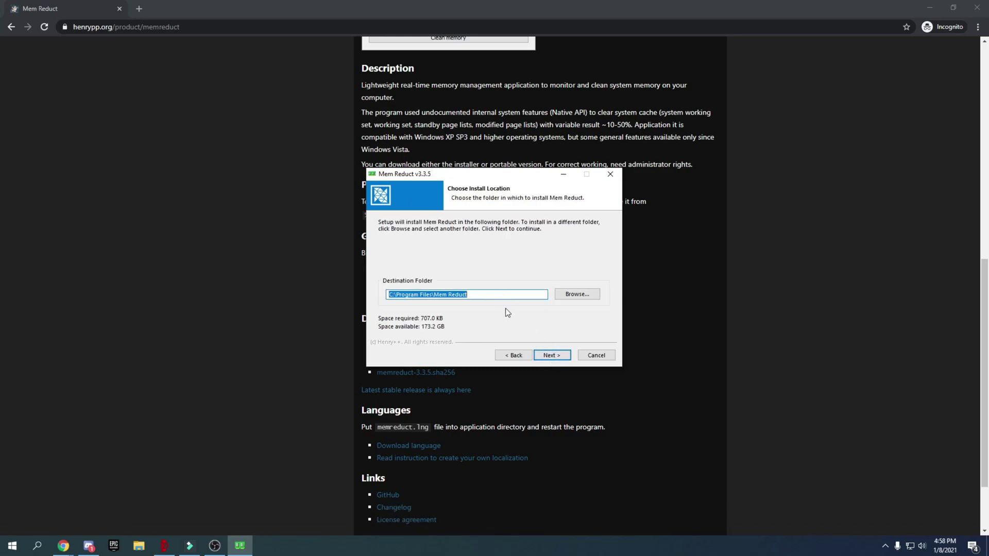
click(551, 355)
click(555, 355)
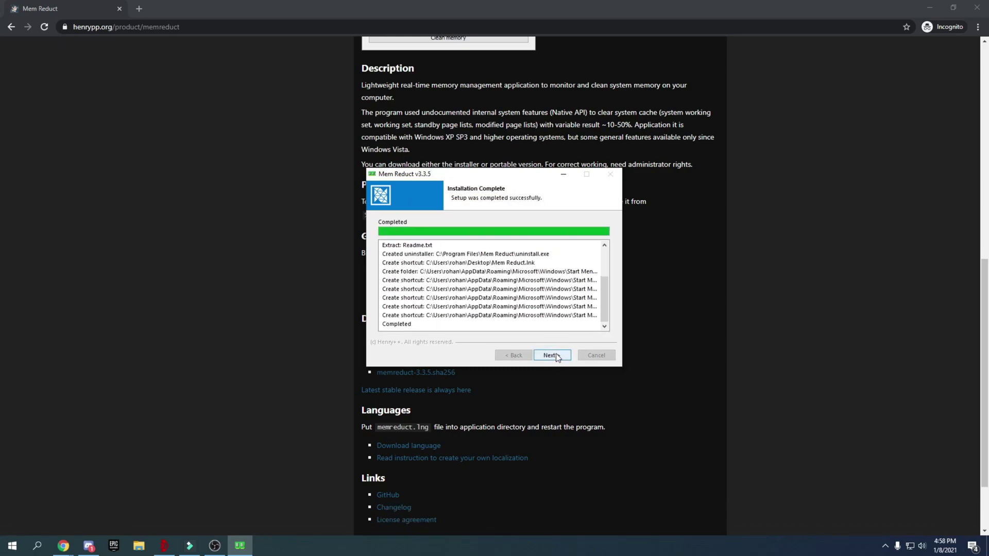
click(549, 356)
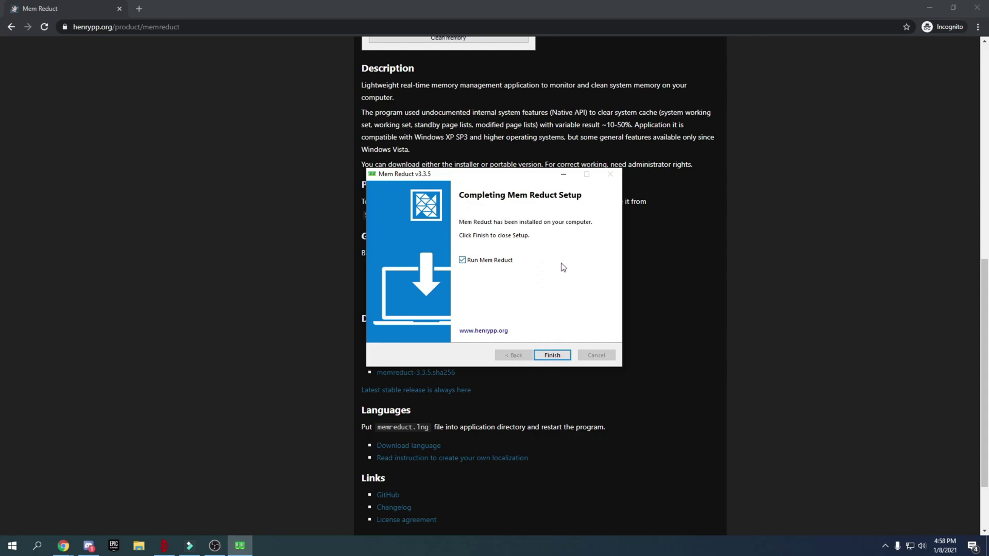
click(564, 356)
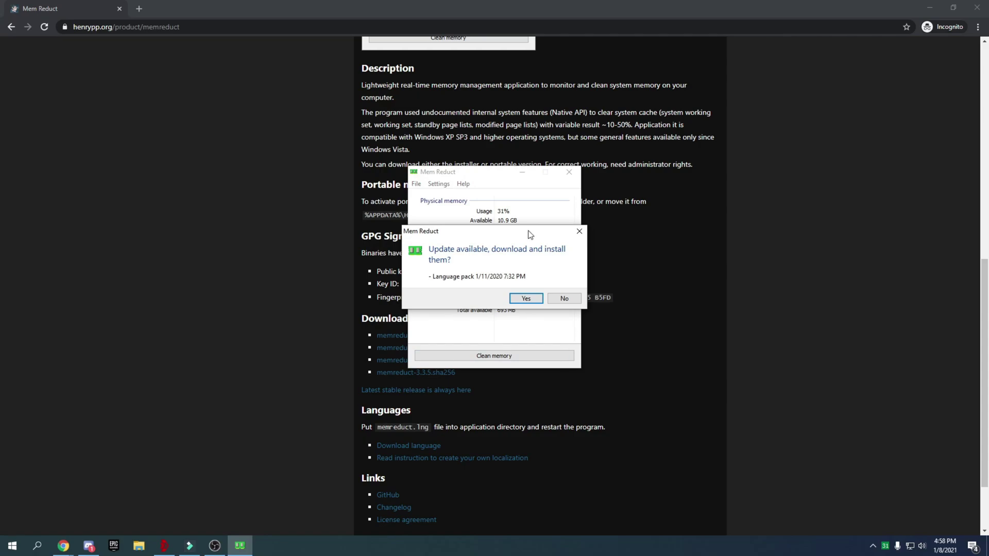
- Decline the language pack update and clean system memory twice, confirming each clean
drag(473, 238, 450, 246)
click(526, 308)
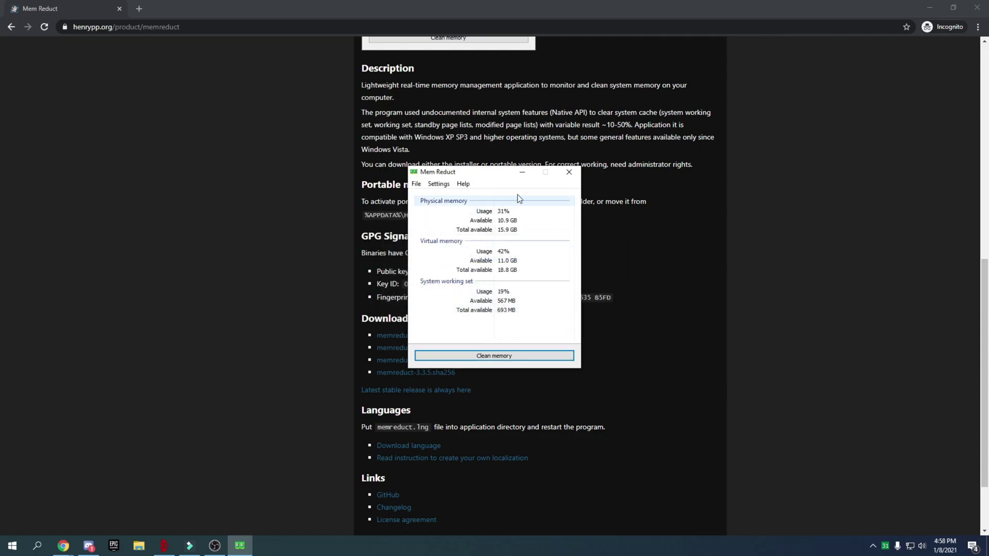
drag(490, 171, 477, 131)
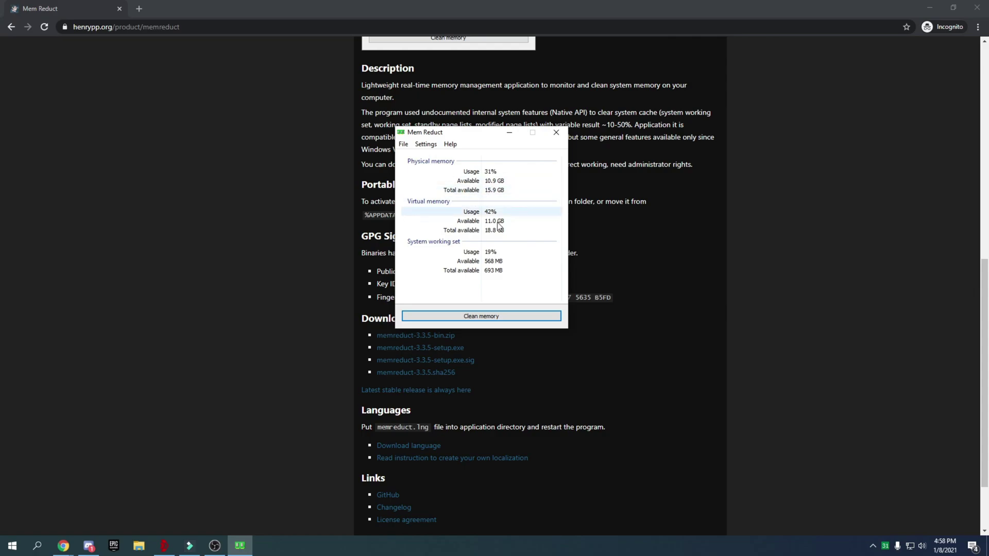
click(476, 315)
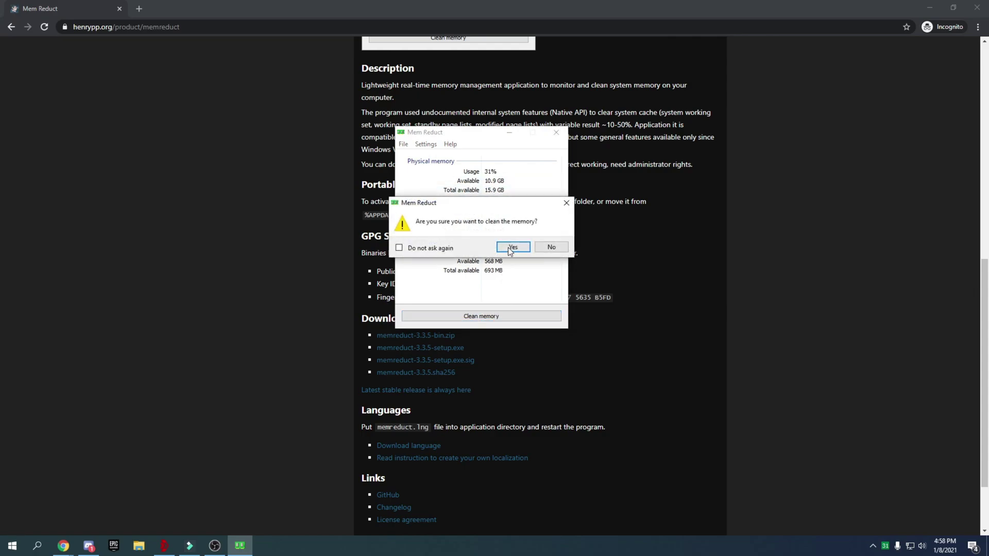
click(511, 247)
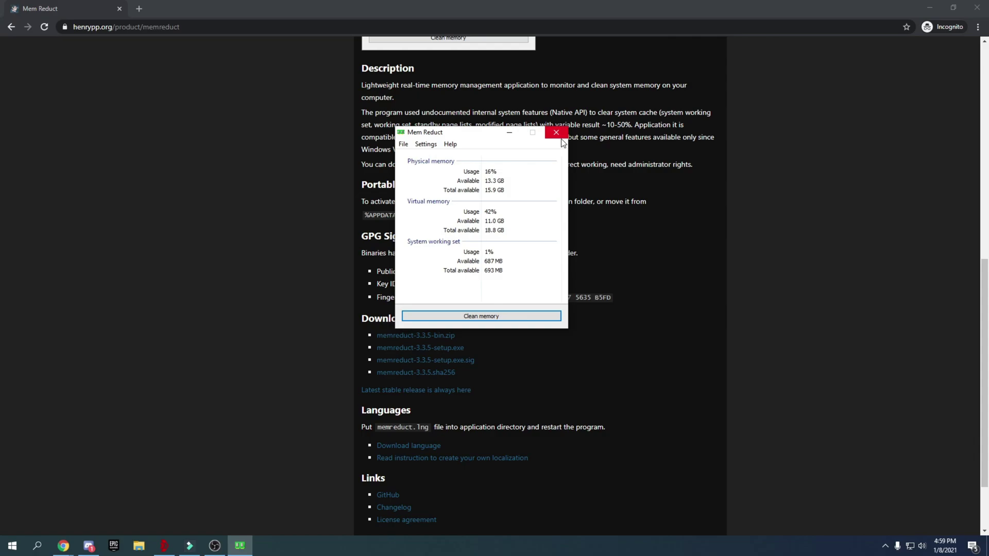
drag(435, 135, 354, 126)
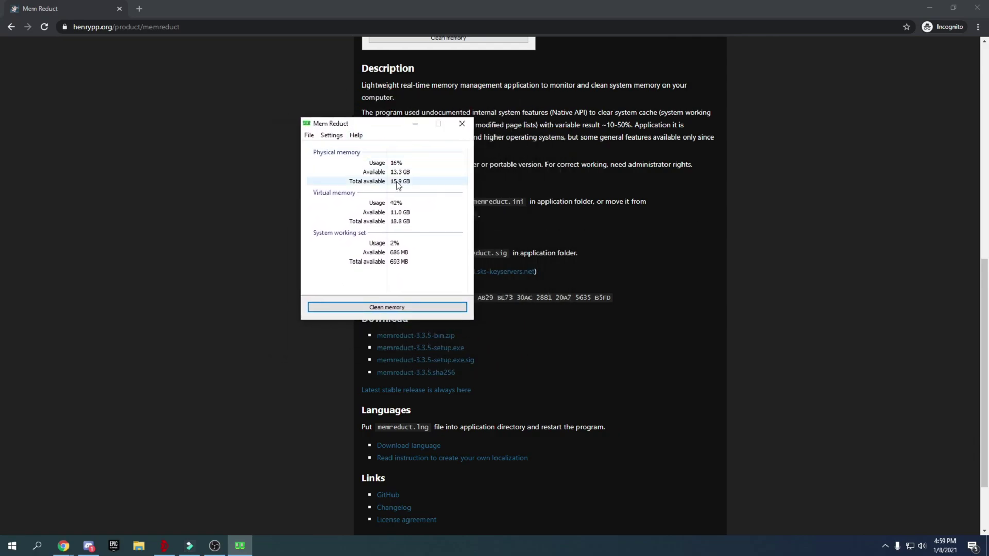
click(384, 304)
click(418, 237)
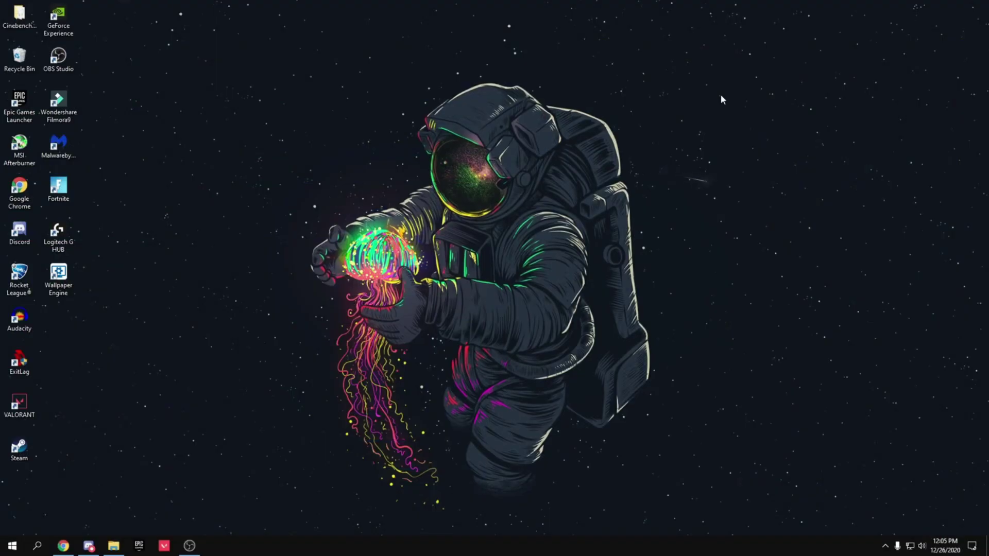
- In the Library, untick Fortnite's High Resolution Textures option and apply
double_click(16, 108)
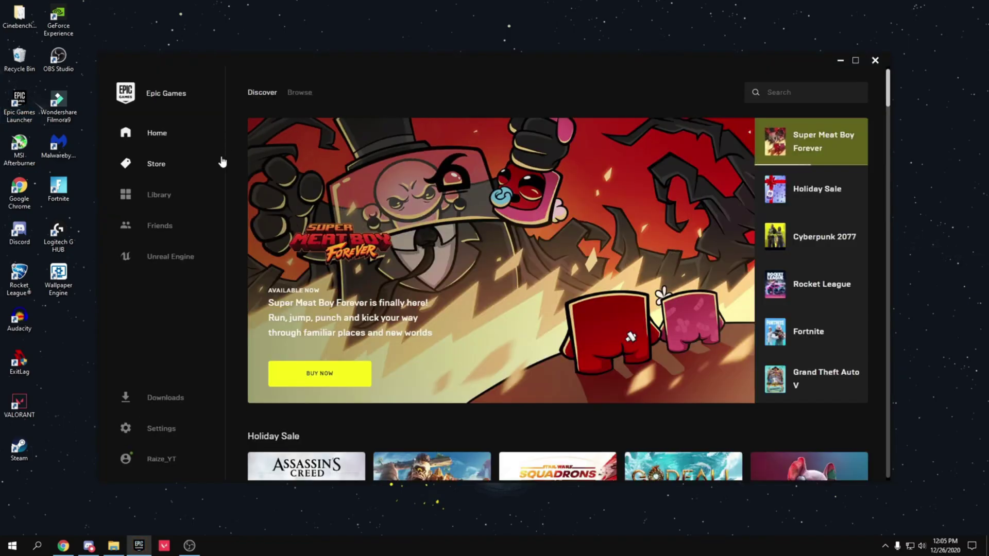
click(160, 195)
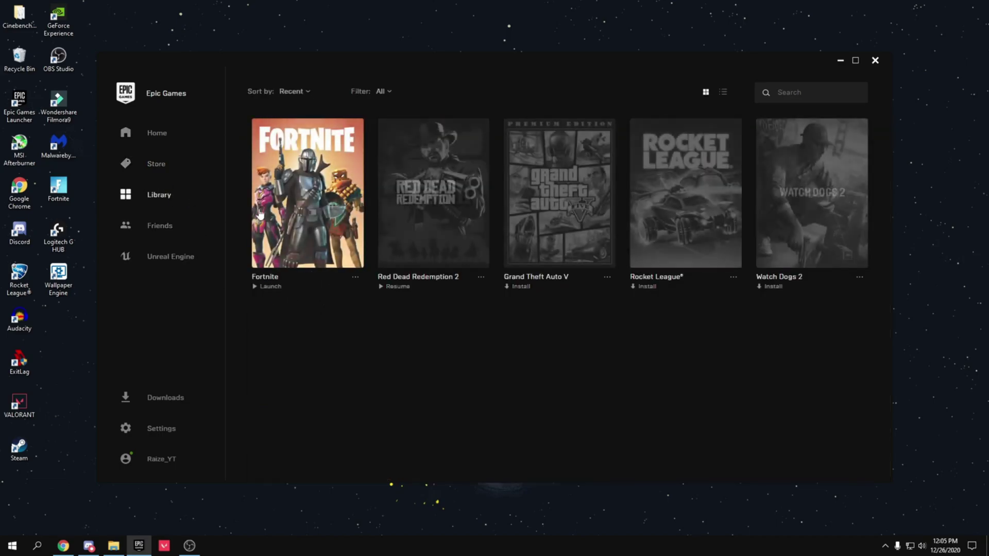
click(356, 279)
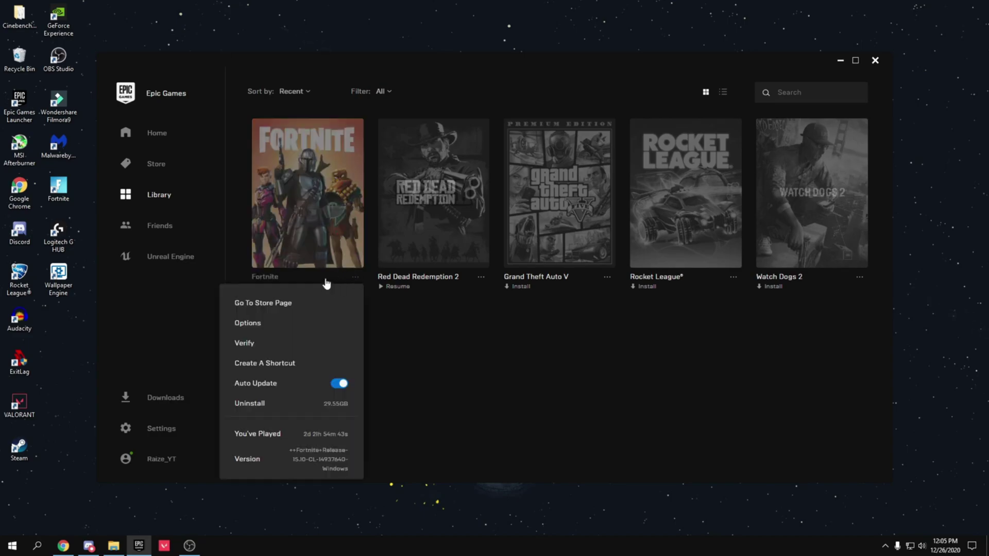
click(253, 332)
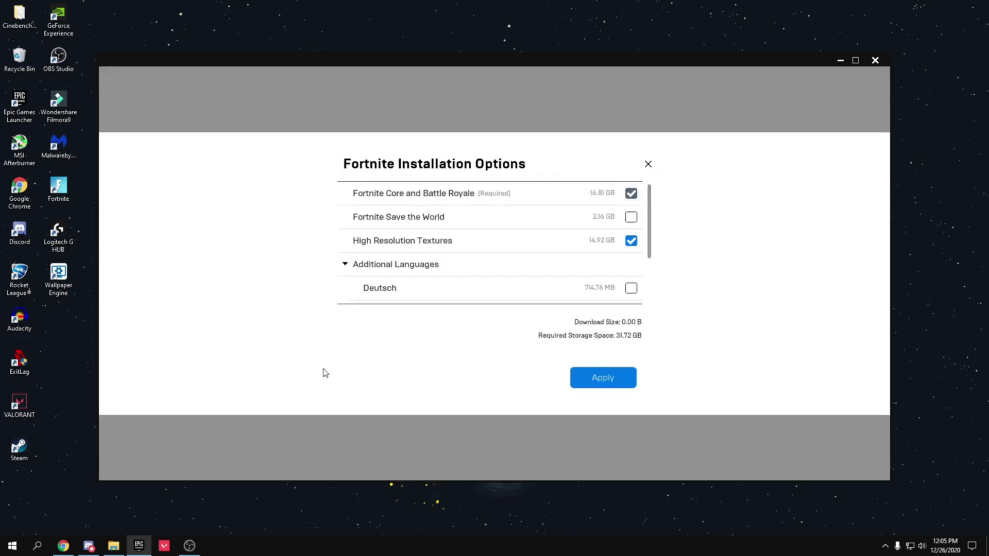
click(630, 241)
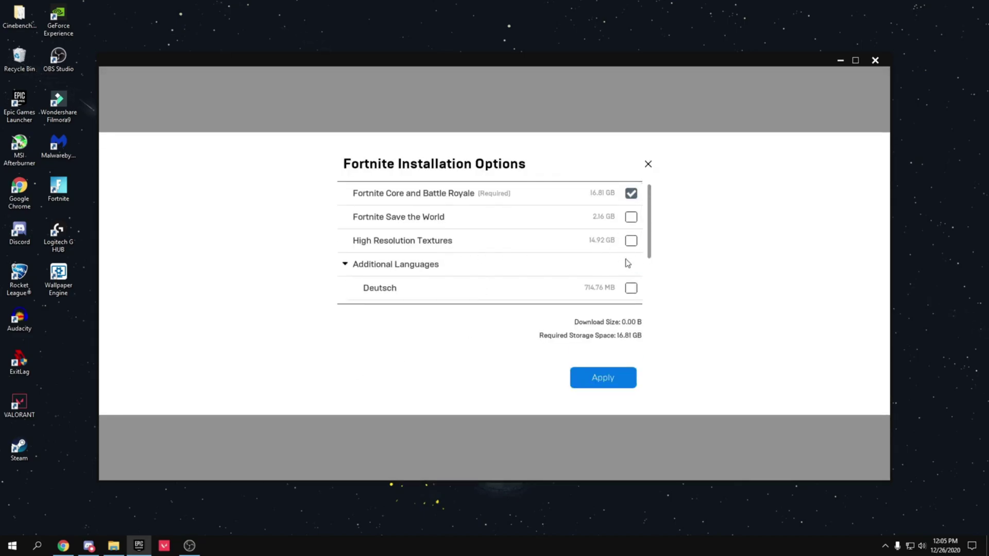
click(604, 377)
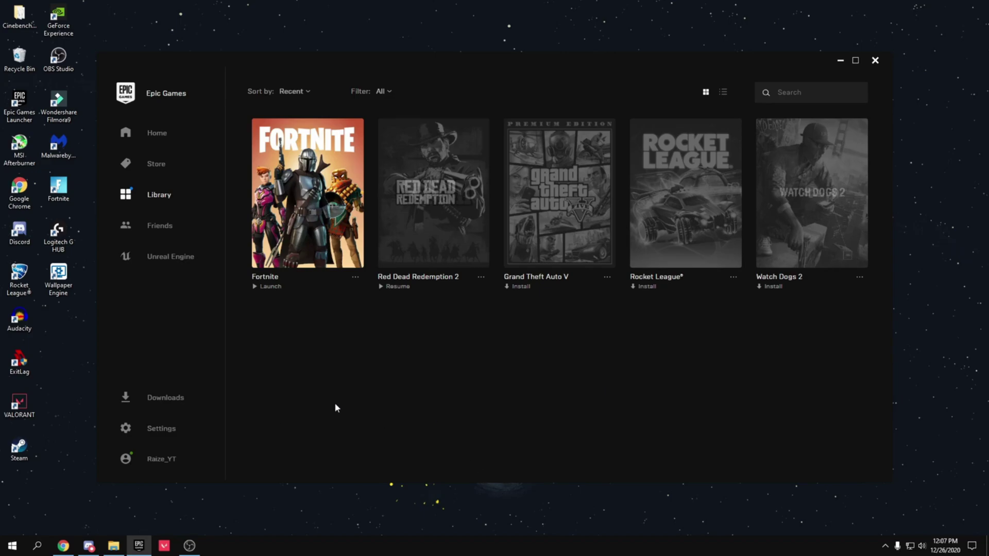
- Enable Additional Command Line Arguments in the launcher's Fortnite settings
click(157, 428)
scroll(347, 352, down, 5)
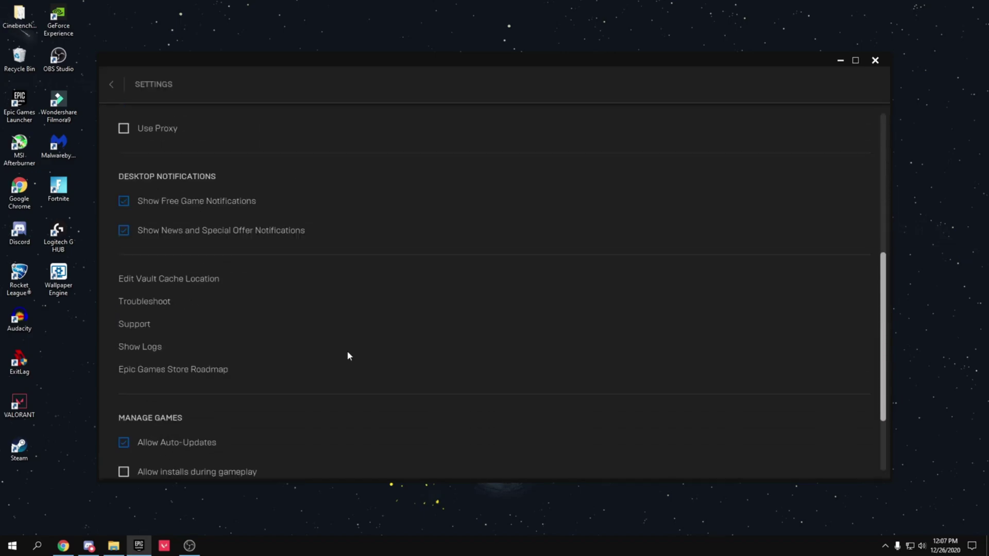
scroll(347, 356, down, 4)
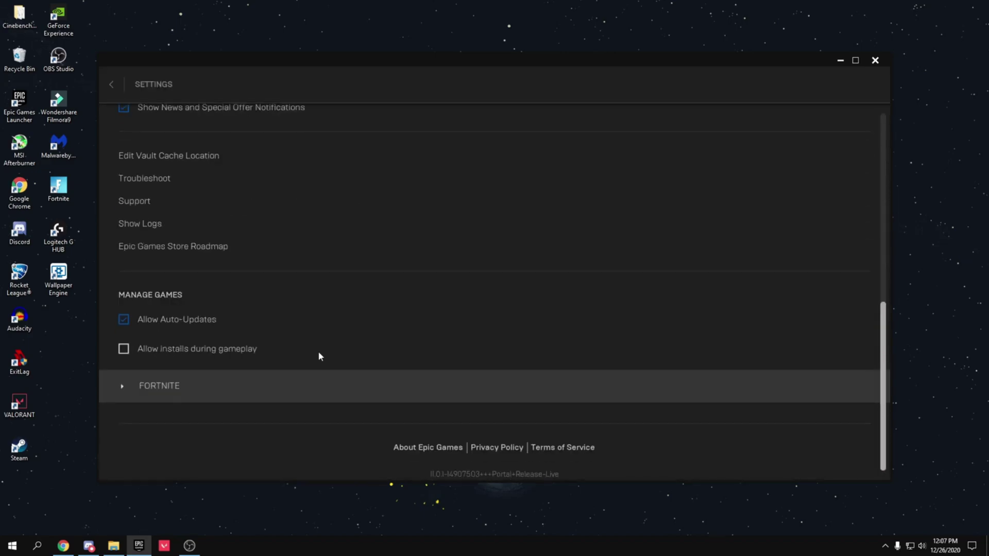
click(119, 386)
scroll(206, 350, down, 1)
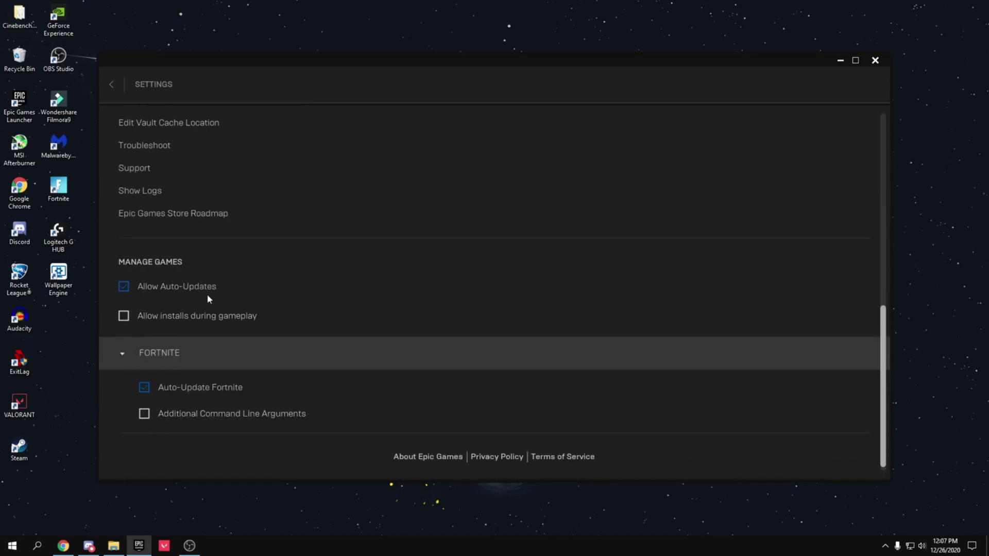
click(144, 415)
scroll(309, 400, down, 1)
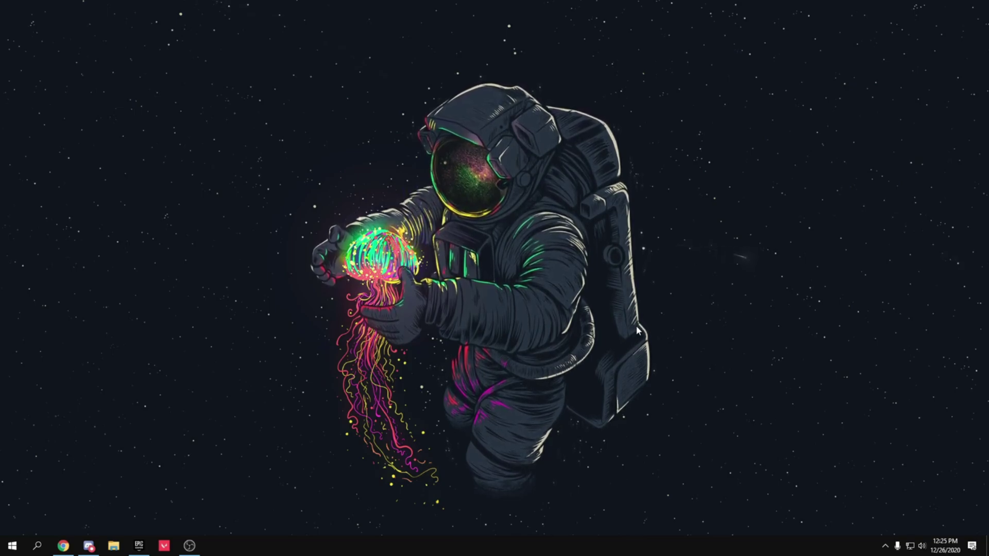
- Add the Fortnite executable from C:\Program Files\Epic Games\Fortnite\FortniteGame\Binaries\Win64 to Graphics settings
key(super)
key(super)
key(super)
text(graphi)
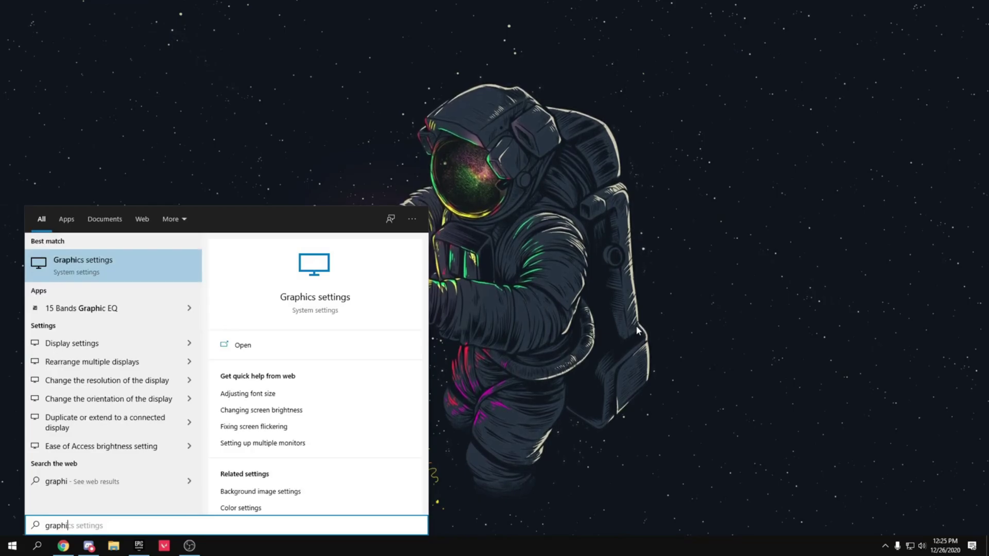
key(Return)
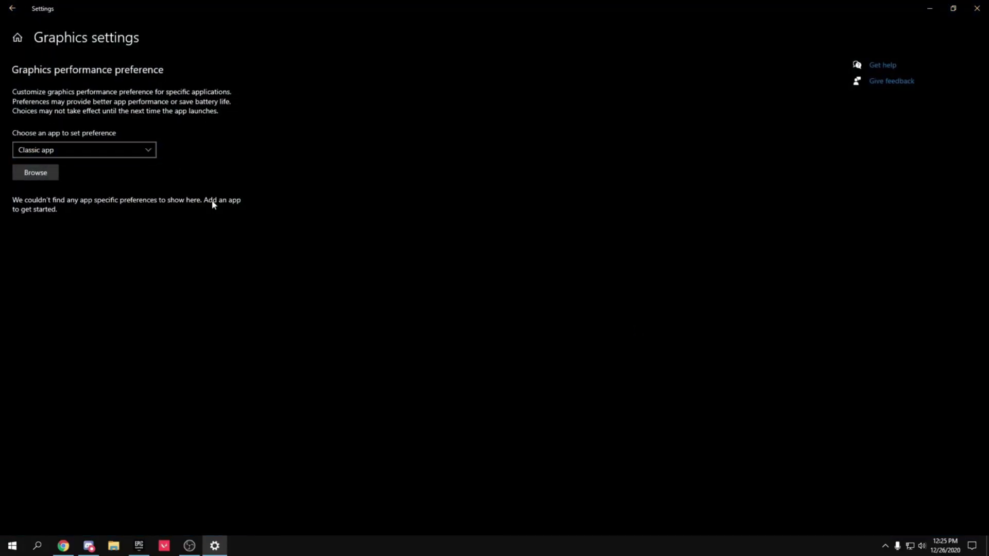
click(36, 173)
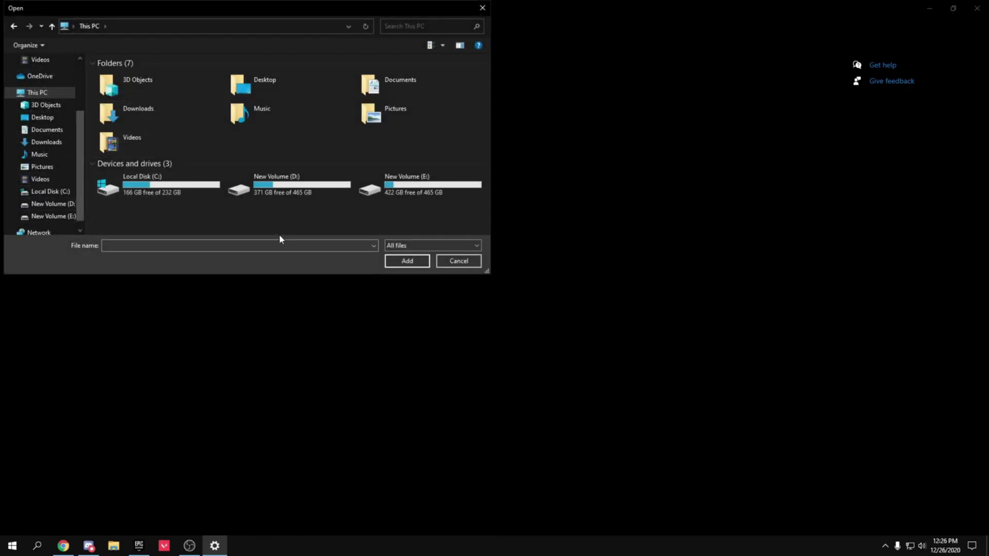
double_click(174, 195)
double_click(126, 118)
double_click(132, 85)
double_click(134, 75)
double_click(140, 96)
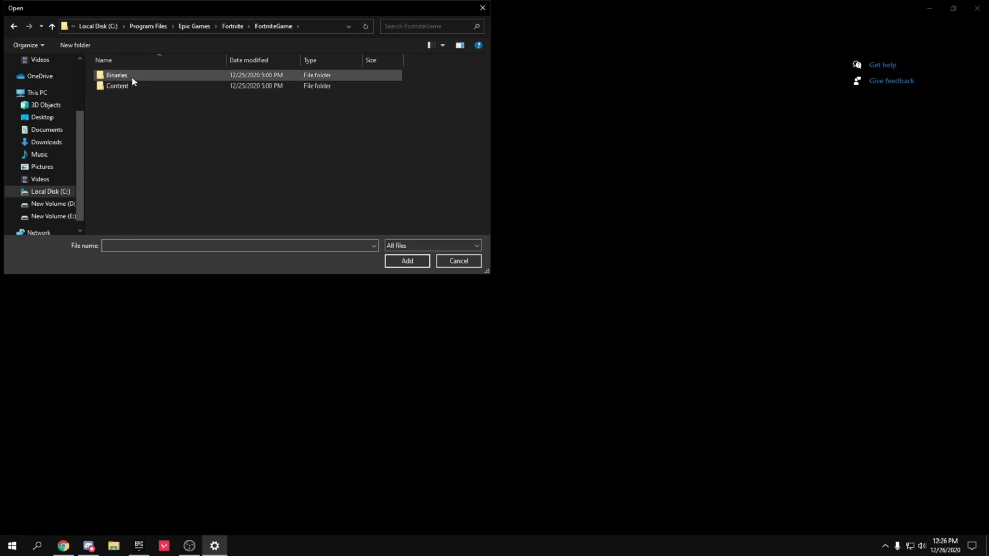
double_click(132, 77)
double_click(135, 87)
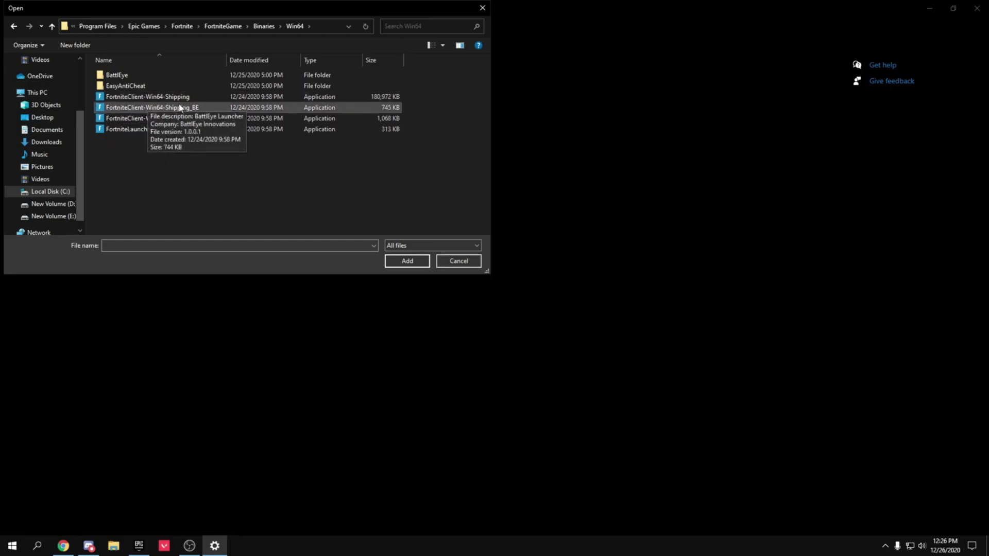
double_click(379, 97)
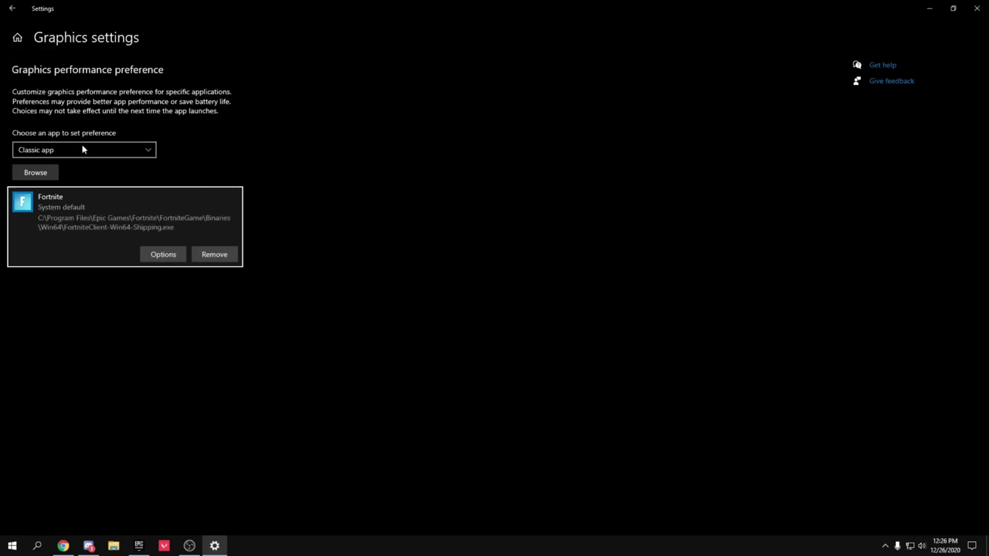
- Choose High performance in Fortnite's graphics options and save
click(170, 255)
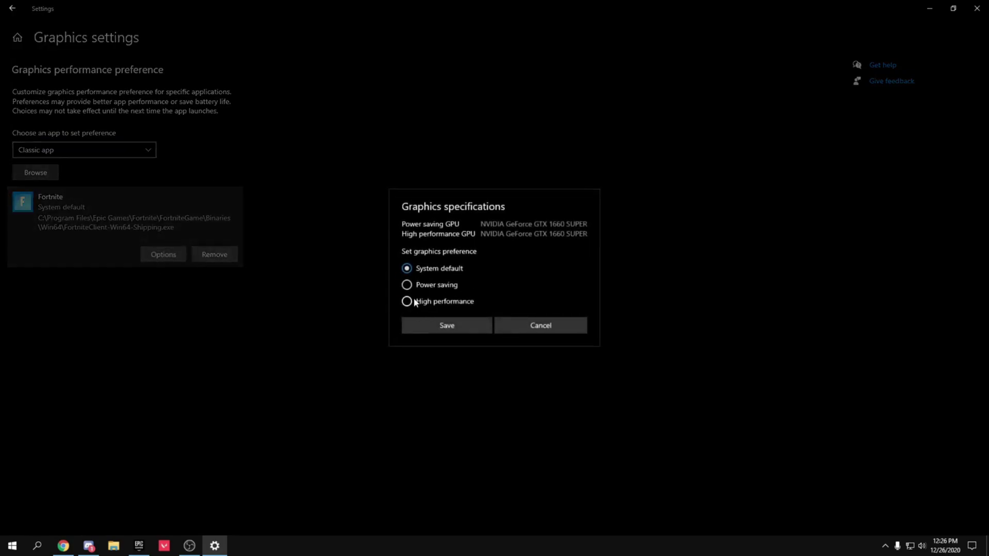
click(407, 301)
click(462, 326)
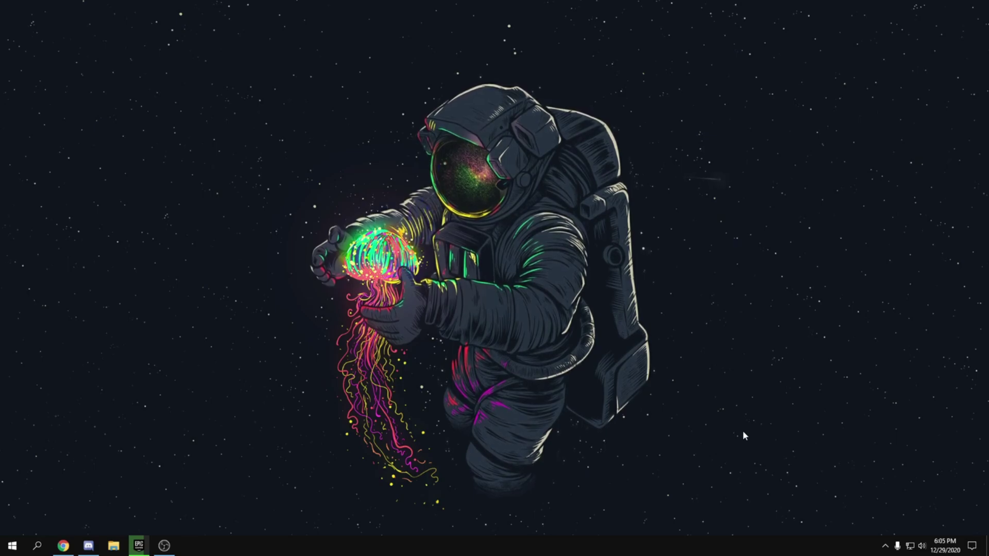
- Open NVIDIA Control Panel from the desktop and turn Antialiasing - Gamma correction Off
right_click(446, 126)
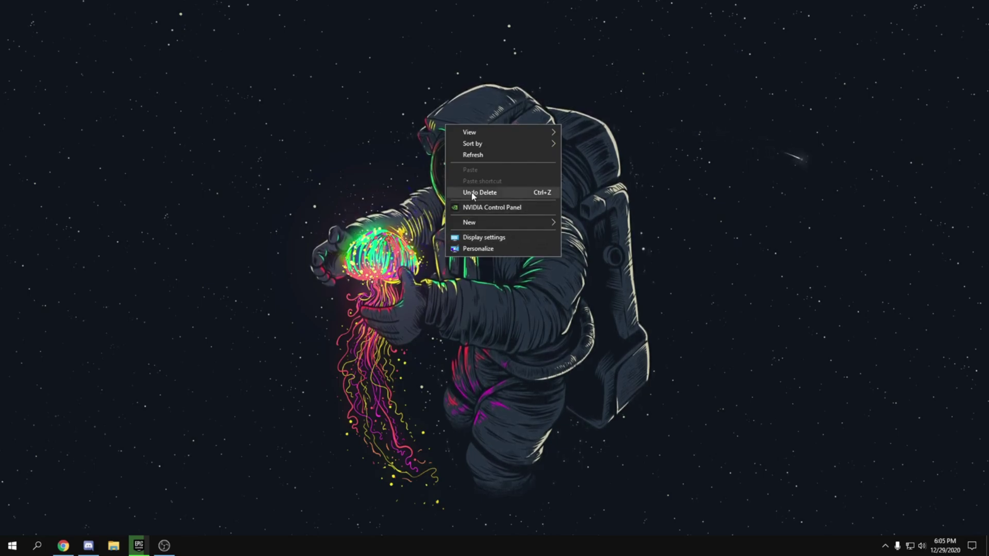
click(366, 192)
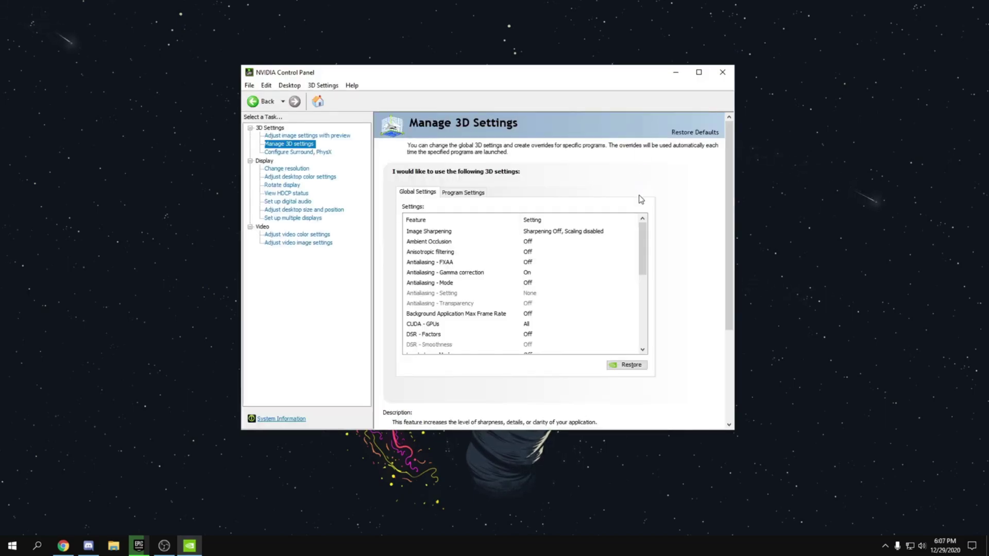
click(530, 273)
click(528, 273)
click(543, 291)
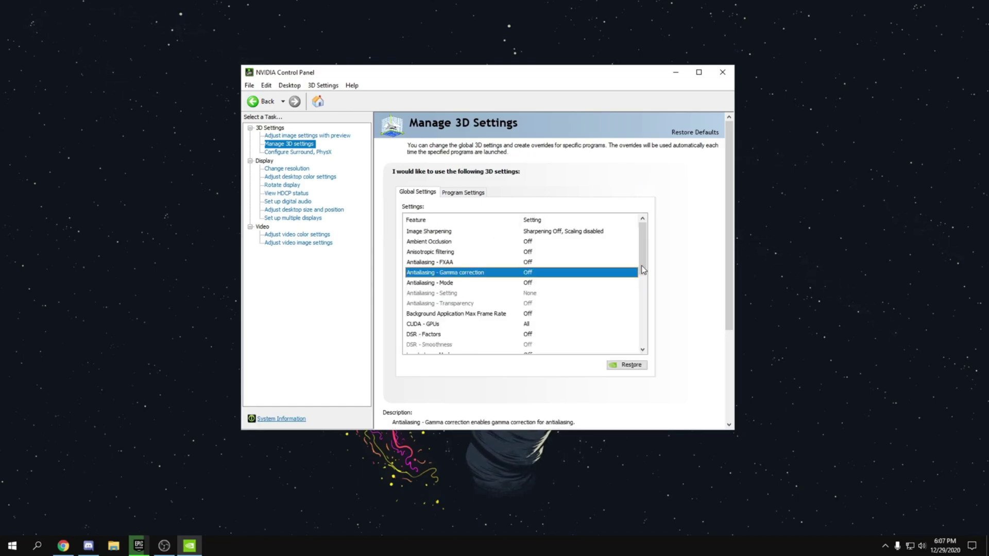
- Set the OpenGL rendering GPU to GeForce GTX 1660 SUPER
drag(643, 261, 647, 288)
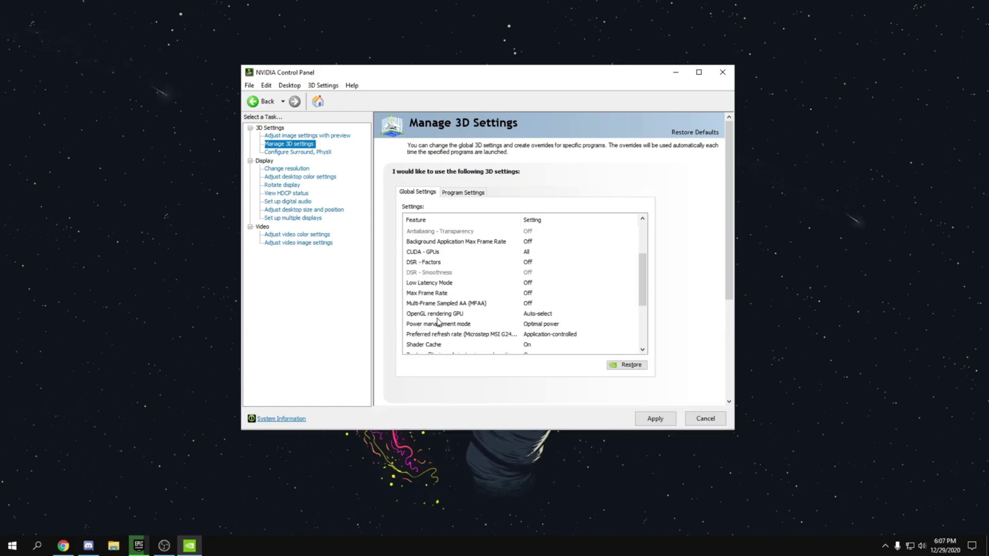
click(555, 315)
click(546, 315)
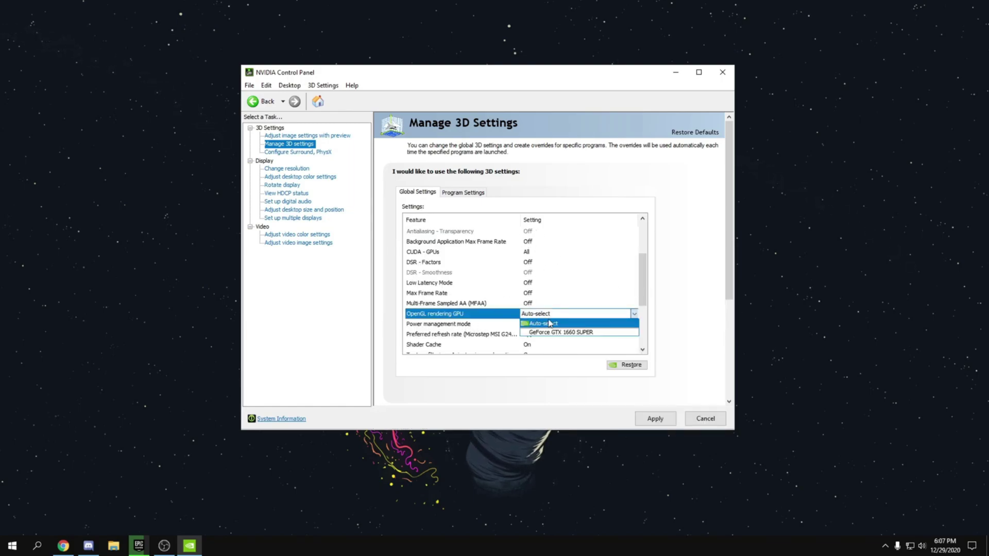
click(560, 333)
scroll(625, 287, up, 3)
scroll(648, 264, down, 1)
drag(647, 264, 649, 293)
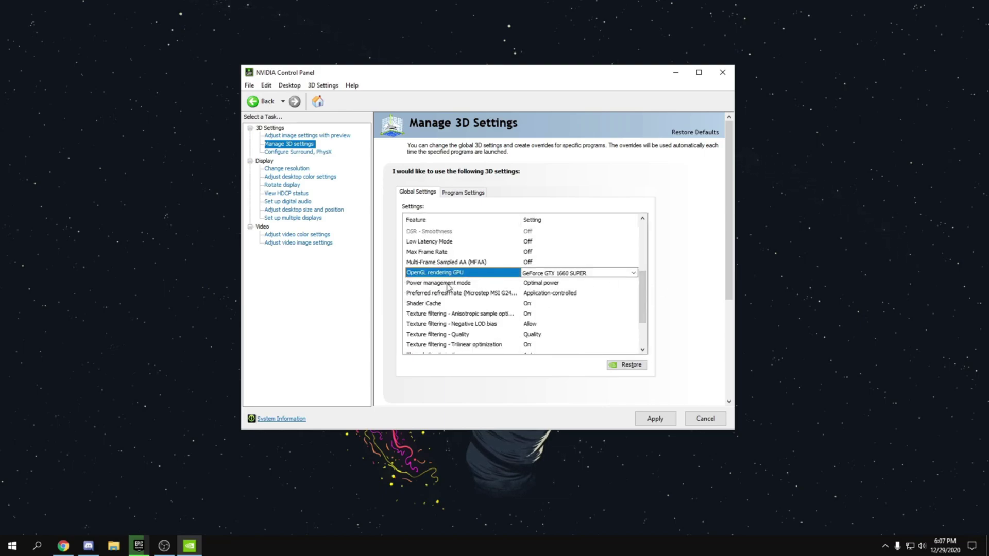
- Set Power management mode to Prefer maximum performance
click(418, 284)
click(523, 287)
click(544, 283)
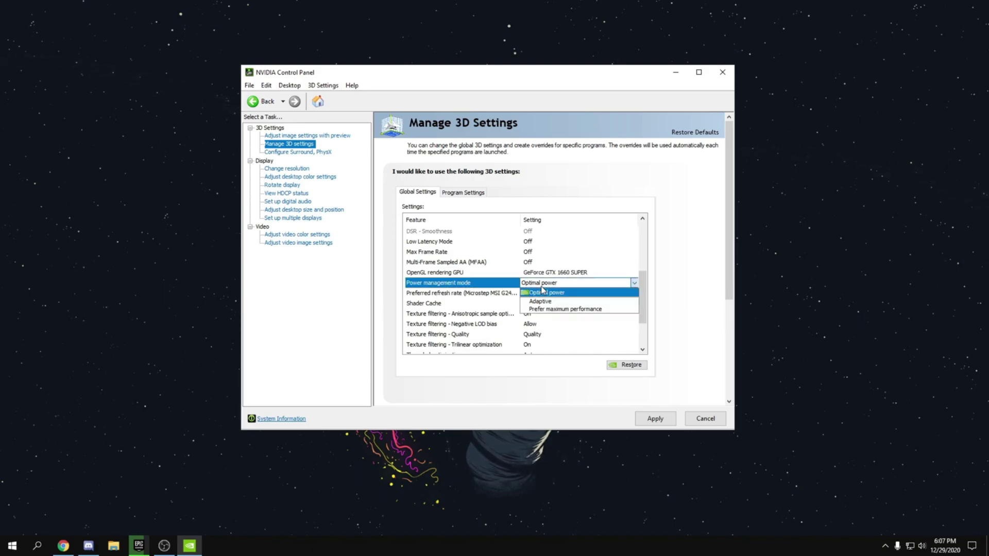
click(559, 309)
scroll(546, 301, up, 4)
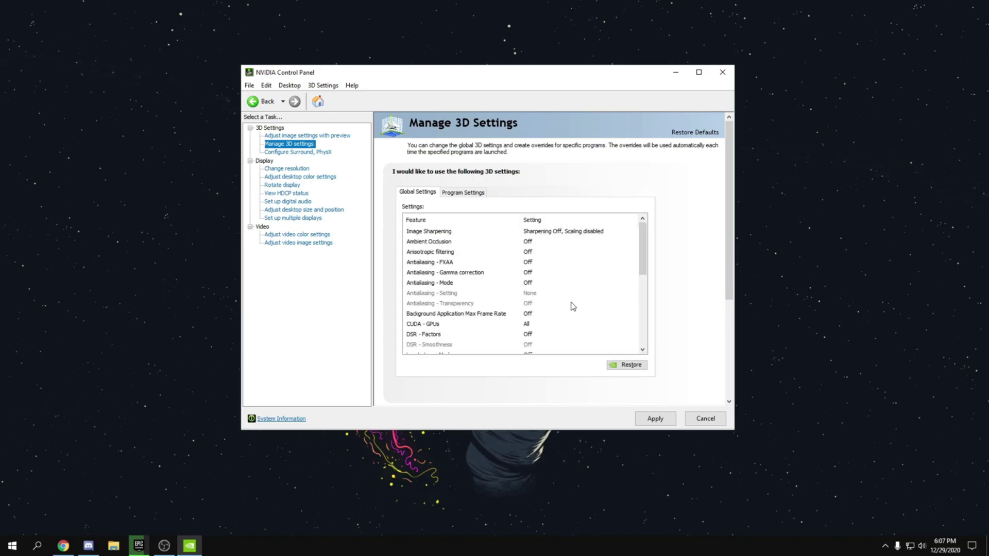
scroll(616, 305, down, 4)
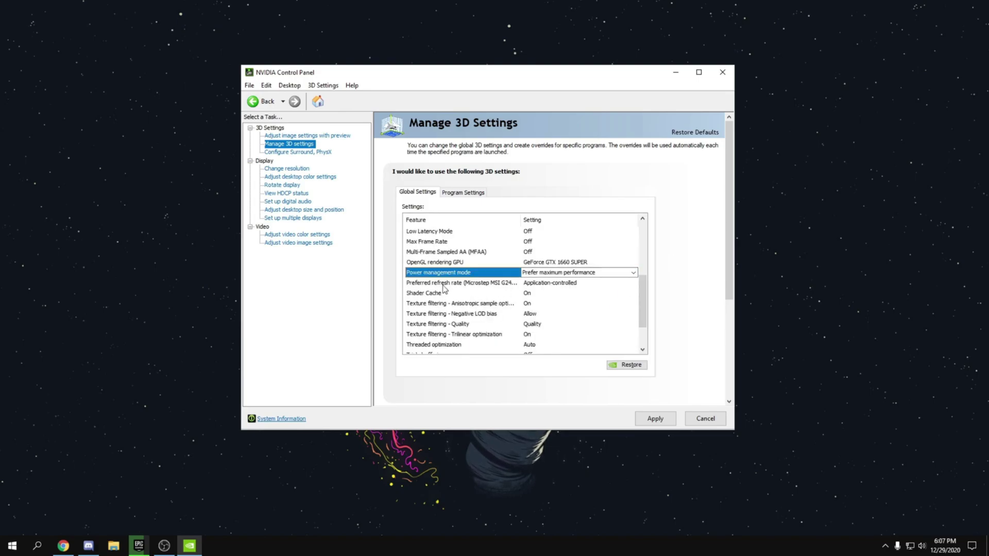
- Set Preferred refresh rate to Highest available
click(412, 285)
click(549, 284)
click(550, 292)
scroll(632, 306, up, 4)
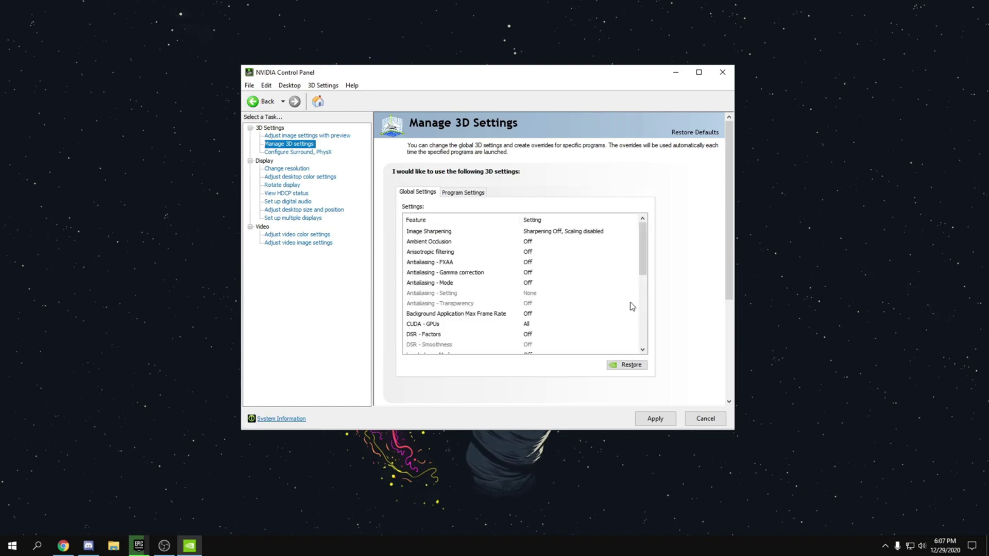
scroll(643, 260, down, 5)
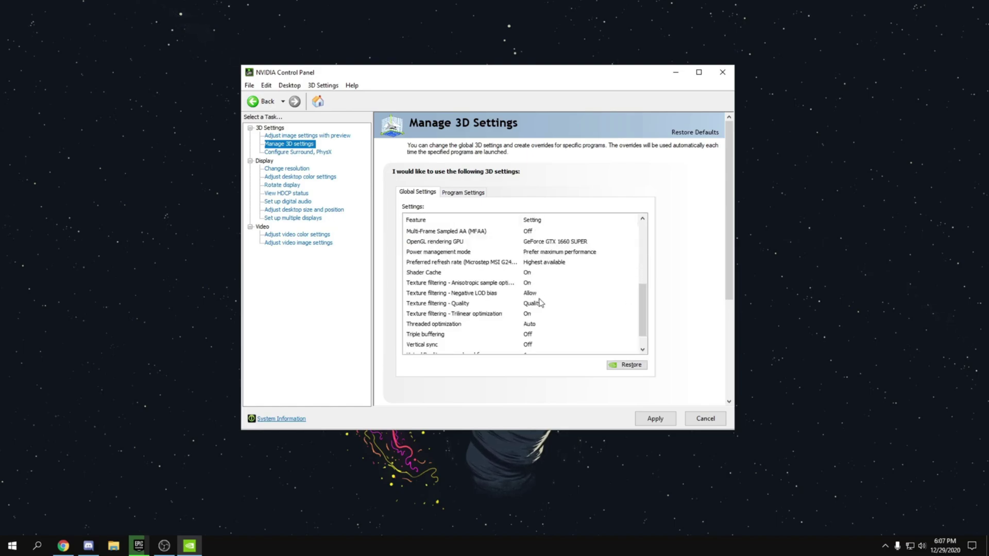
- Set Texture filtering - Quality to High performance
click(533, 305)
click(531, 303)
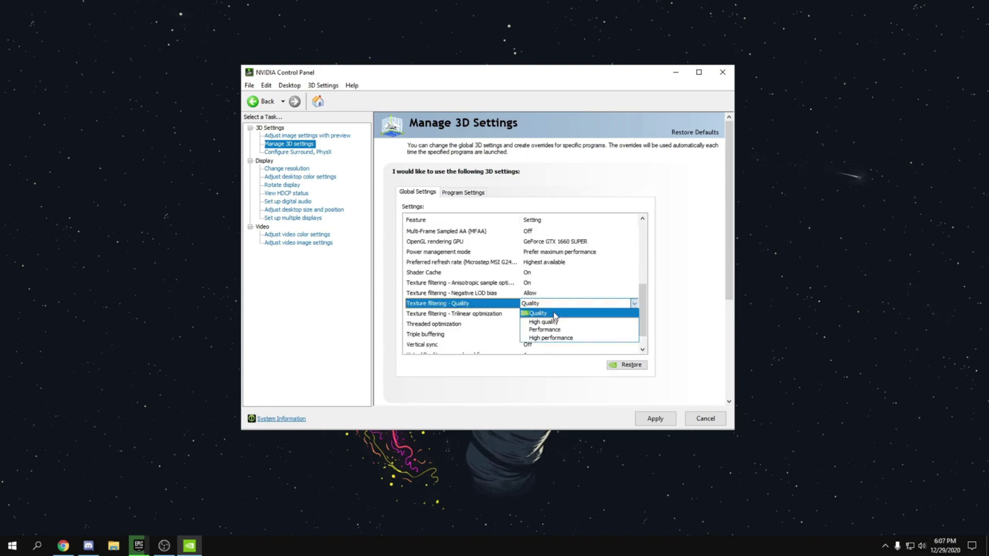
click(557, 340)
scroll(644, 313, down, 5)
scroll(644, 315, down, 1)
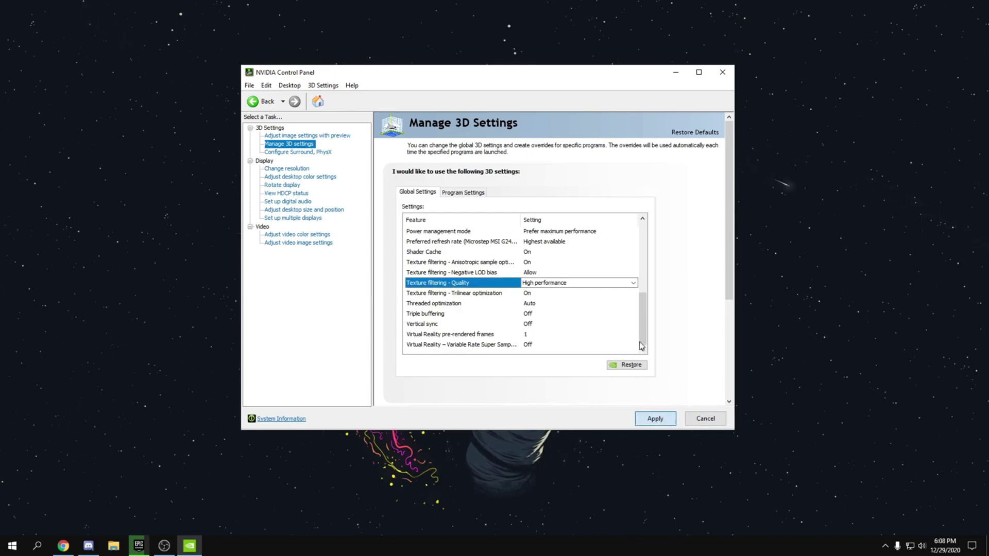
scroll(641, 346, up, 10)
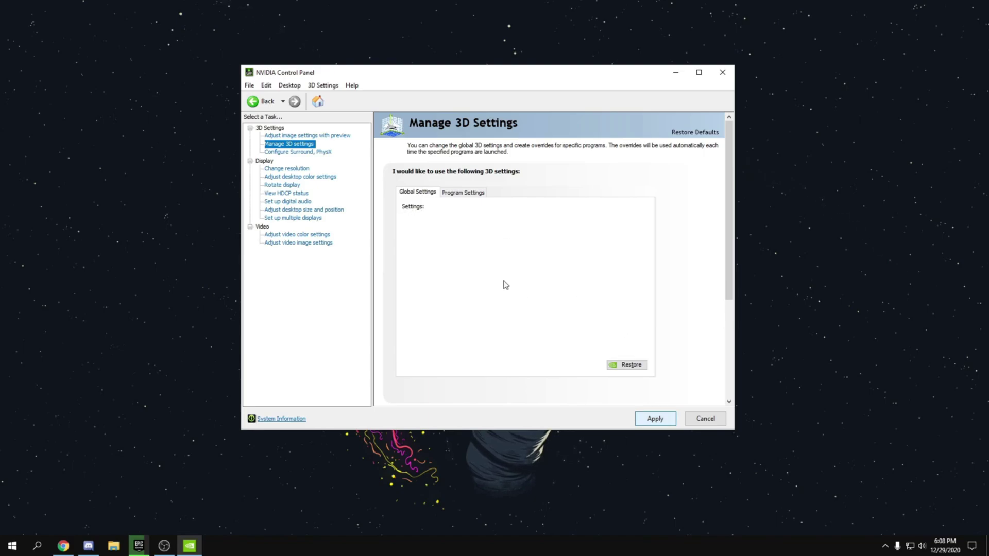
- Preview the Performance/Quality slider, then switch back to Use the advanced 3D image settings
click(298, 137)
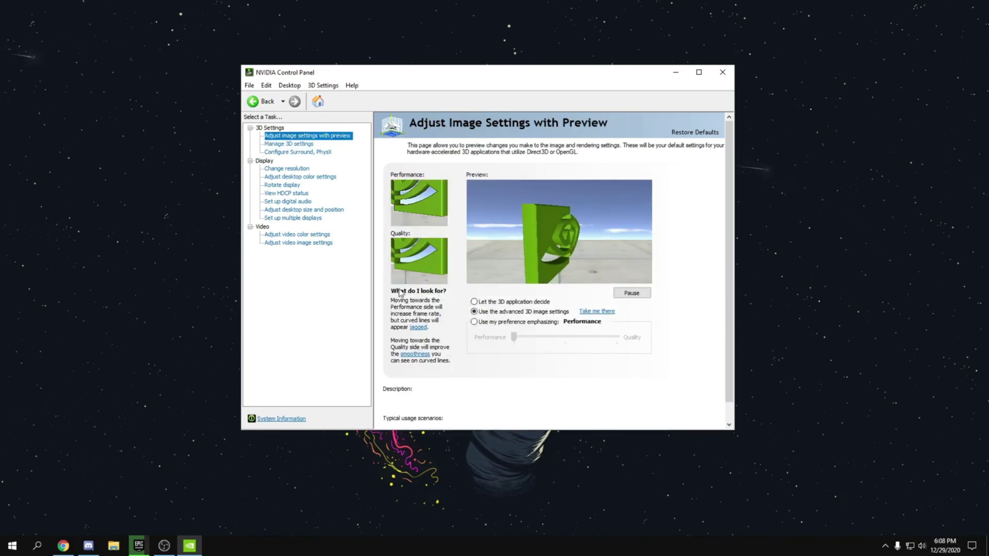
click(473, 322)
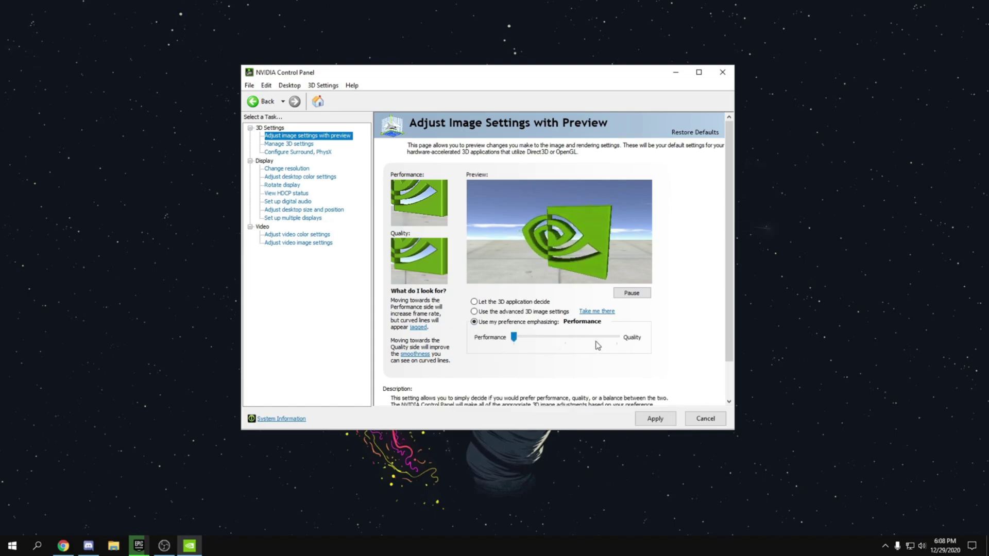
click(617, 337)
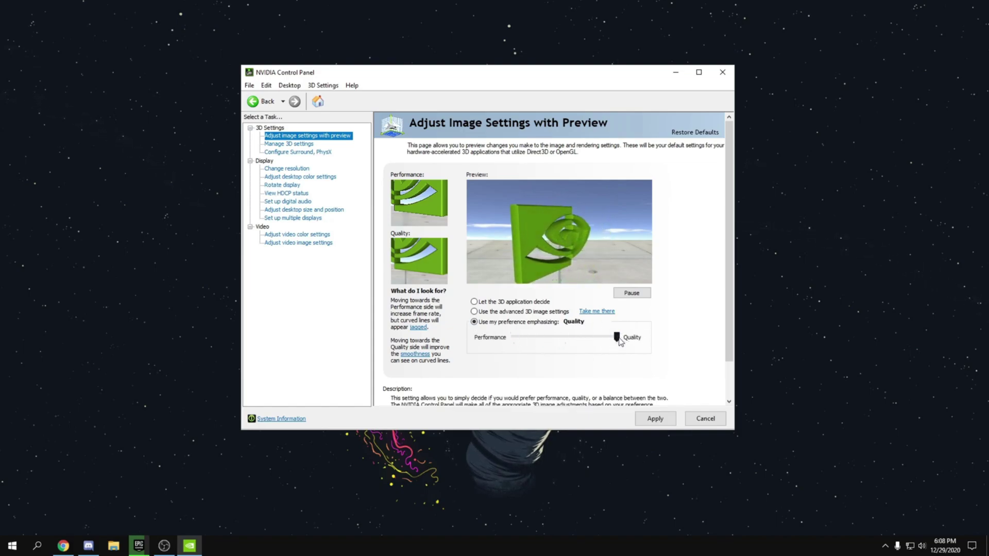
drag(613, 339, 493, 346)
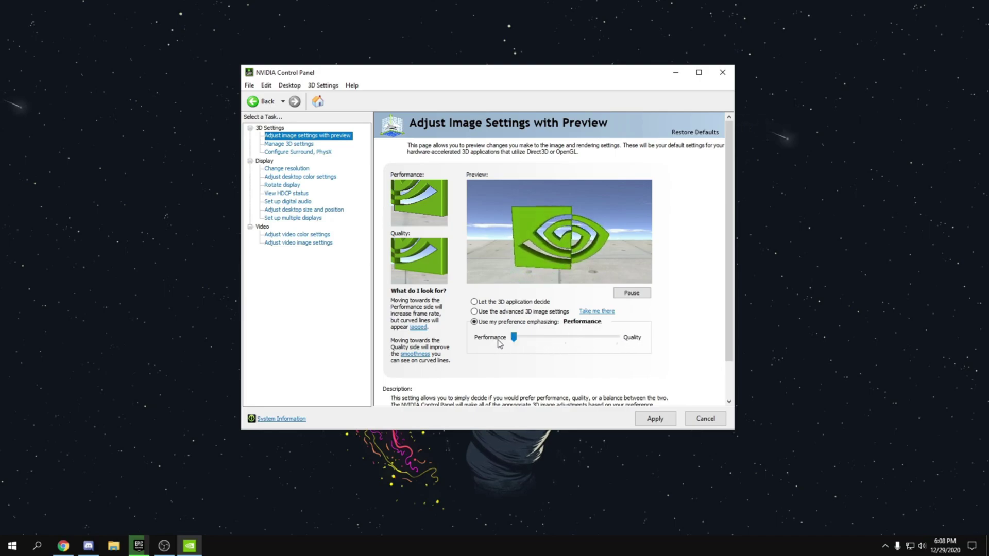
click(496, 313)
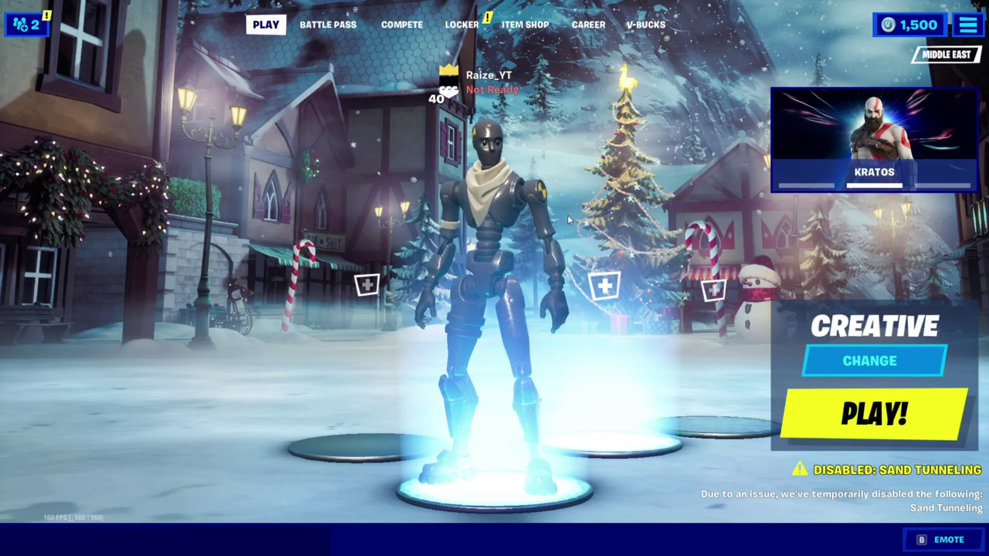
- Open Fortnite's Video settings from the lobby and scroll through Display and Graphics Quality
key(Escape)
click(828, 53)
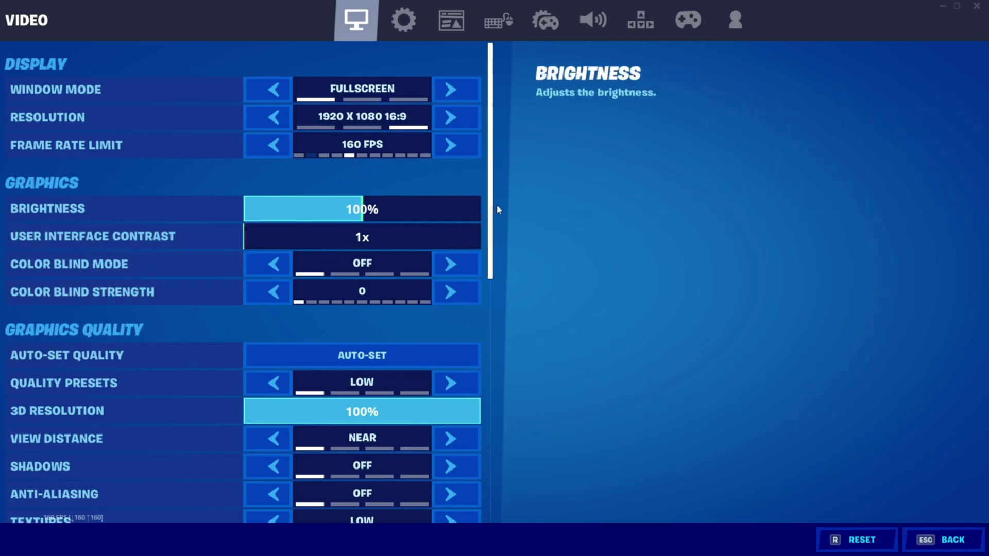
scroll(577, 209, down, 3)
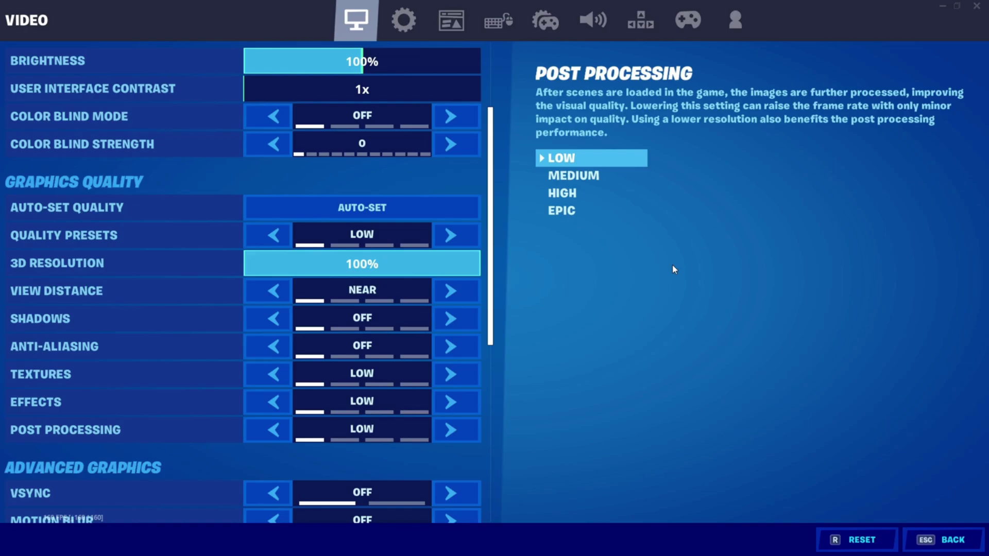
- Review VSync off, DirectX 12 and Reflex On + Boost, then play a match with the Tactical Shotgun
scroll(494, 248, down, 5)
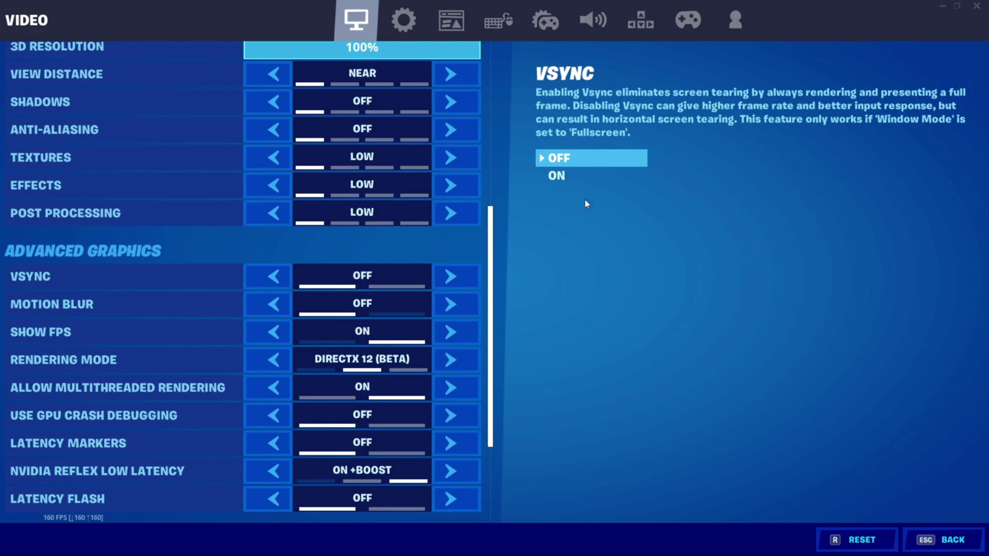
scroll(489, 308, down, 2)
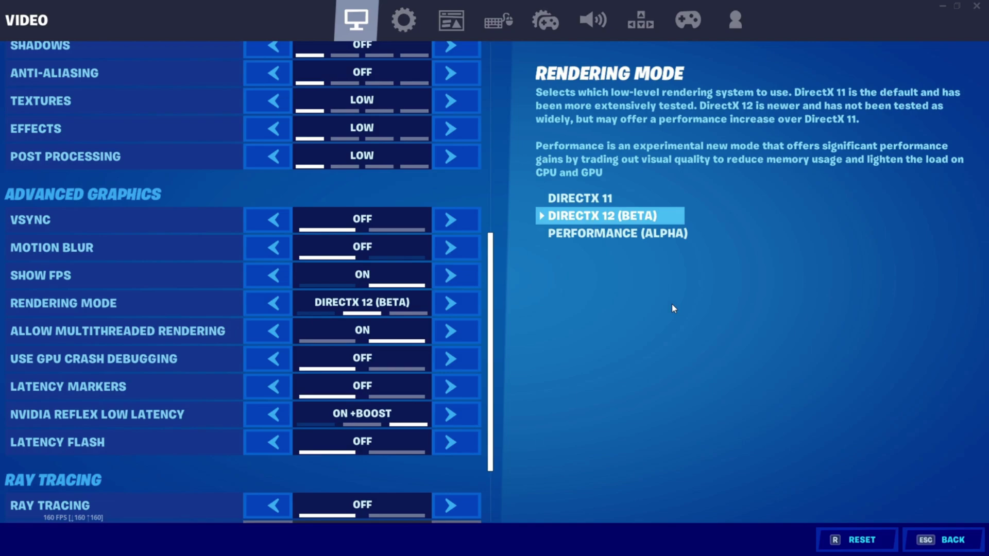
scroll(505, 304, down, 2)
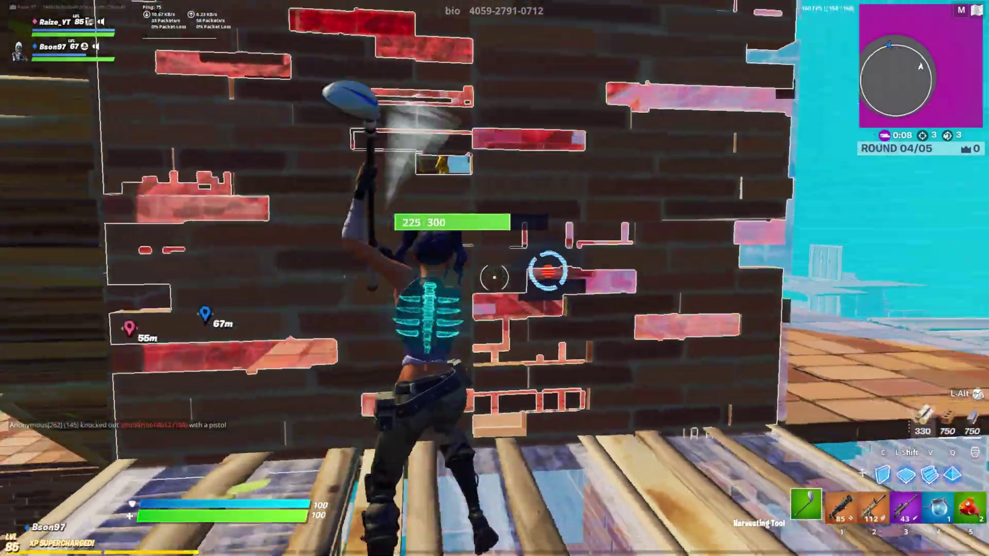
key(1)
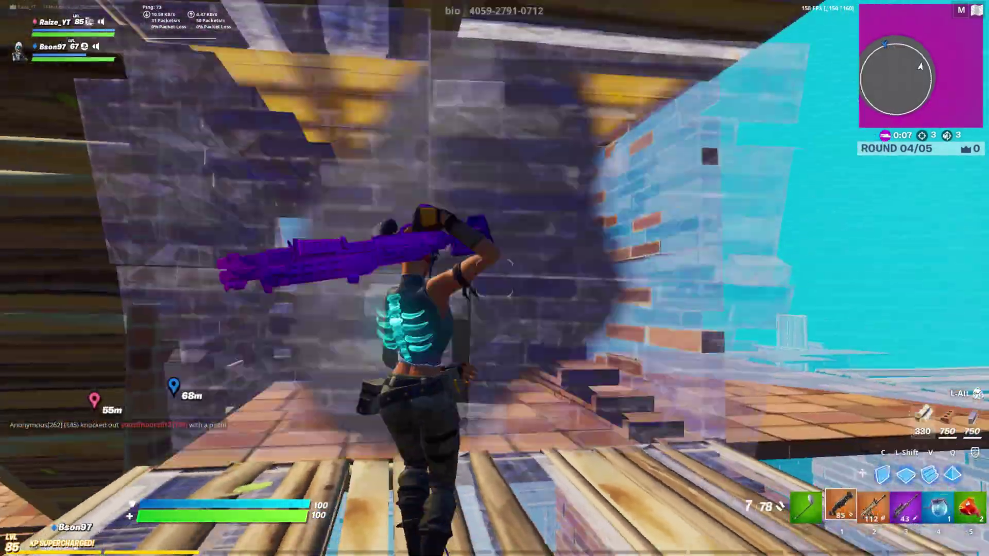